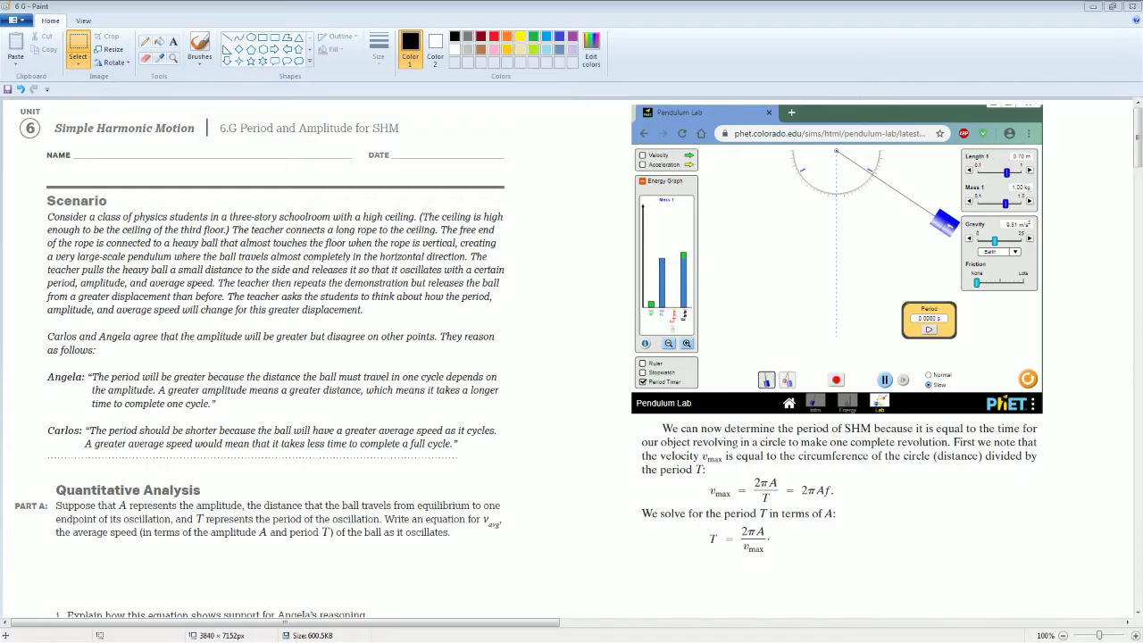
# Return the worksheet to full-page view and watch the pendulum demonstration video
pyautogui.scroll(1, 546, 453)
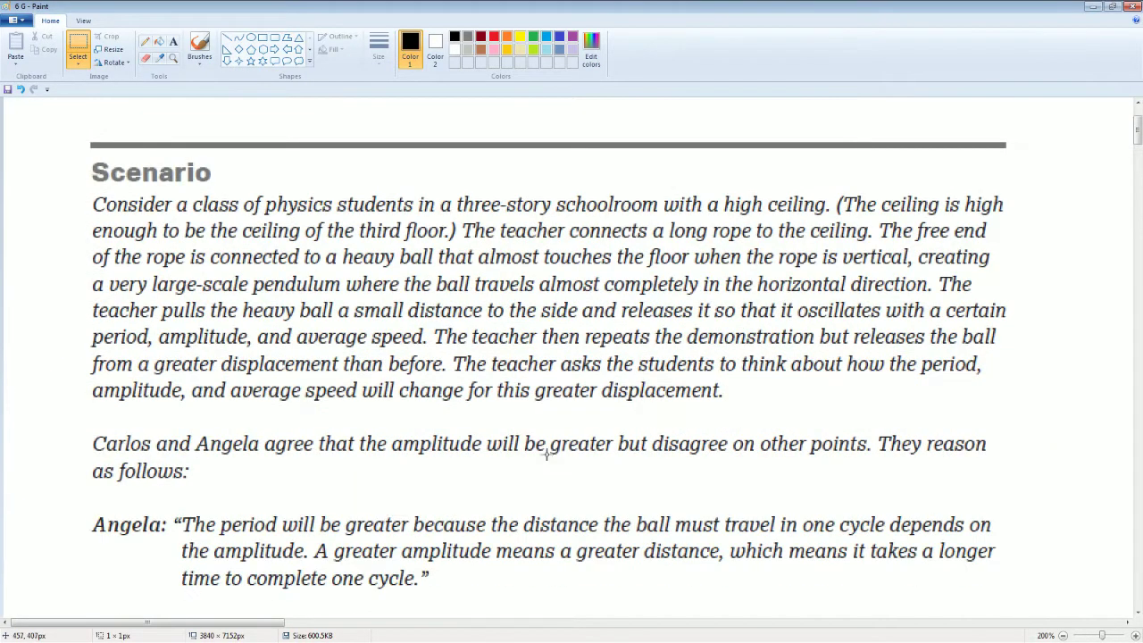
pyautogui.scroll(-2, 1137, 133)
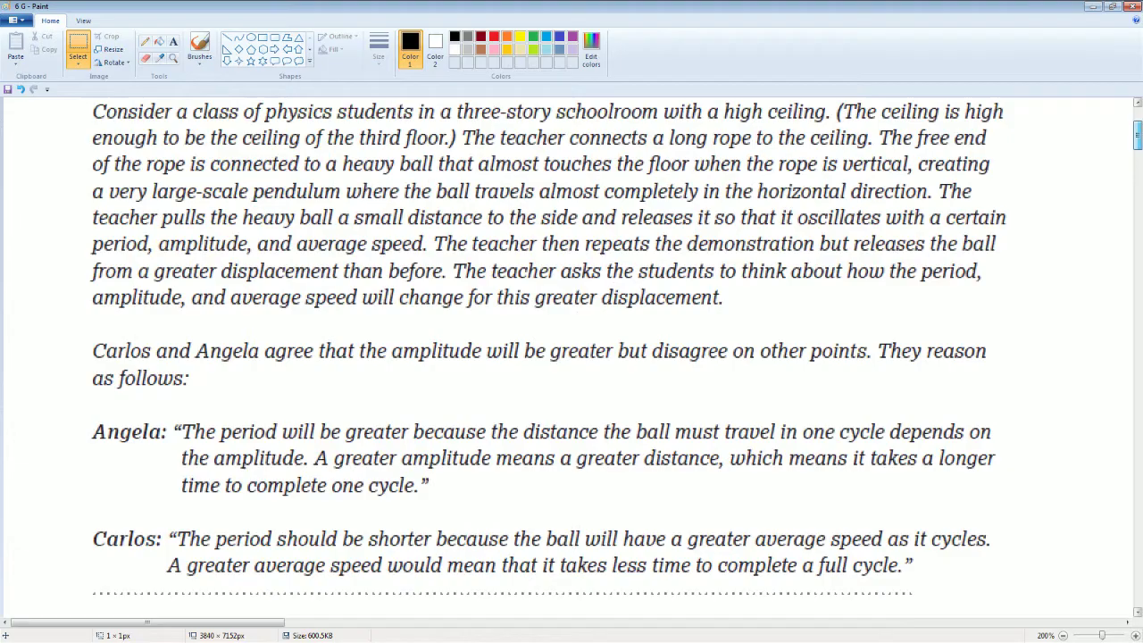
pyautogui.scroll(1, 1127, 148)
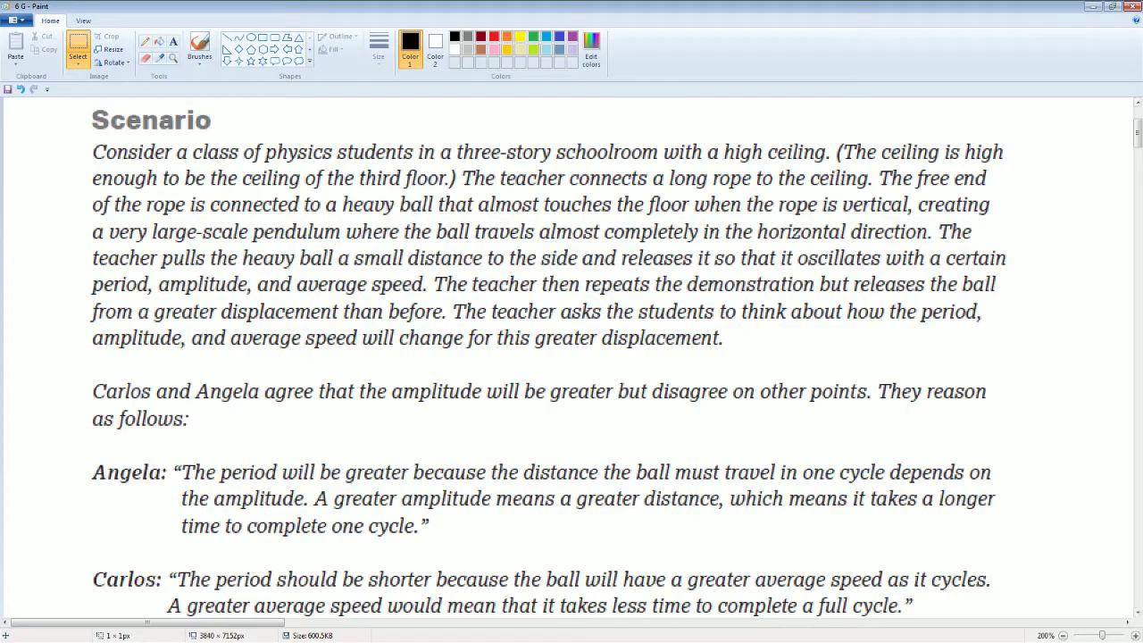
pyautogui.hotkey('ctrl', 'pagedown')
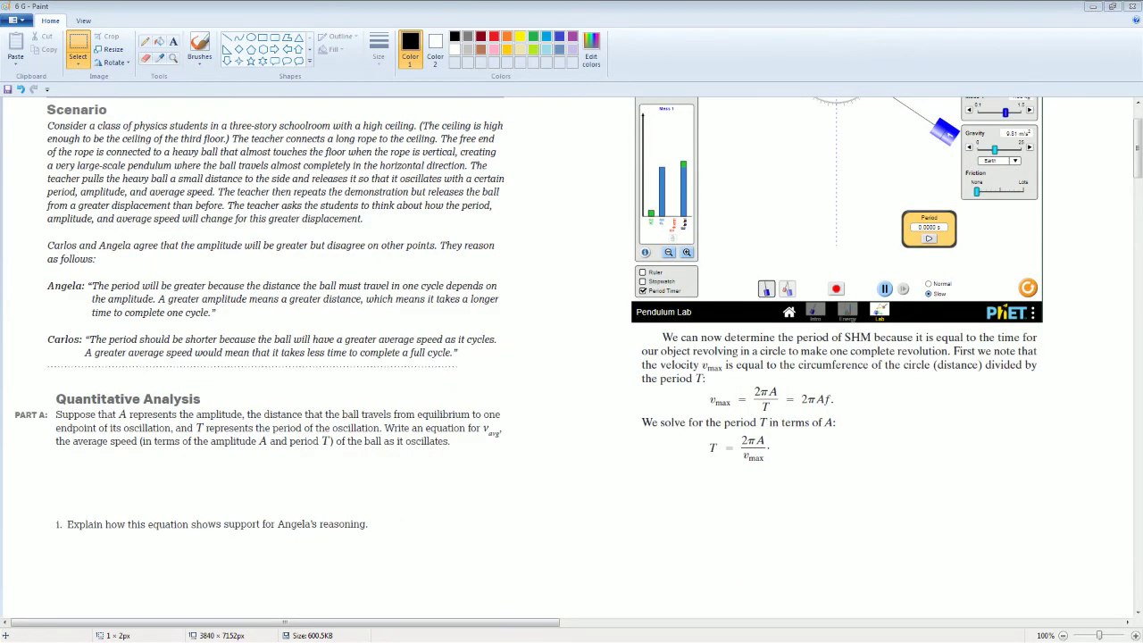
pyautogui.hotkey('alt', 'Tab')
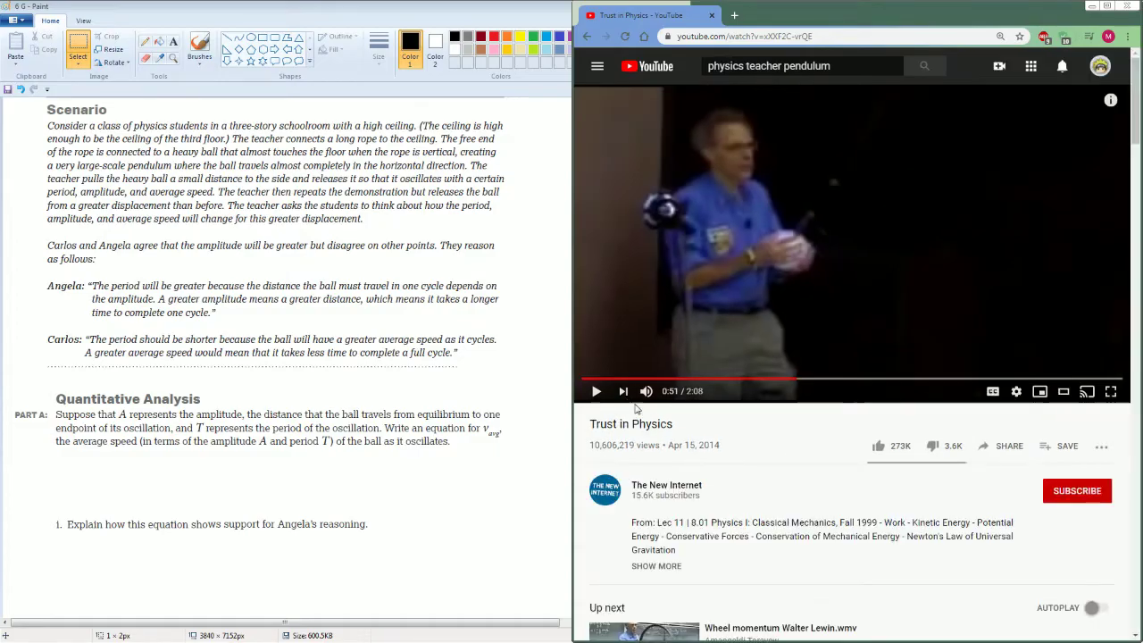
pyautogui.click(596, 391)
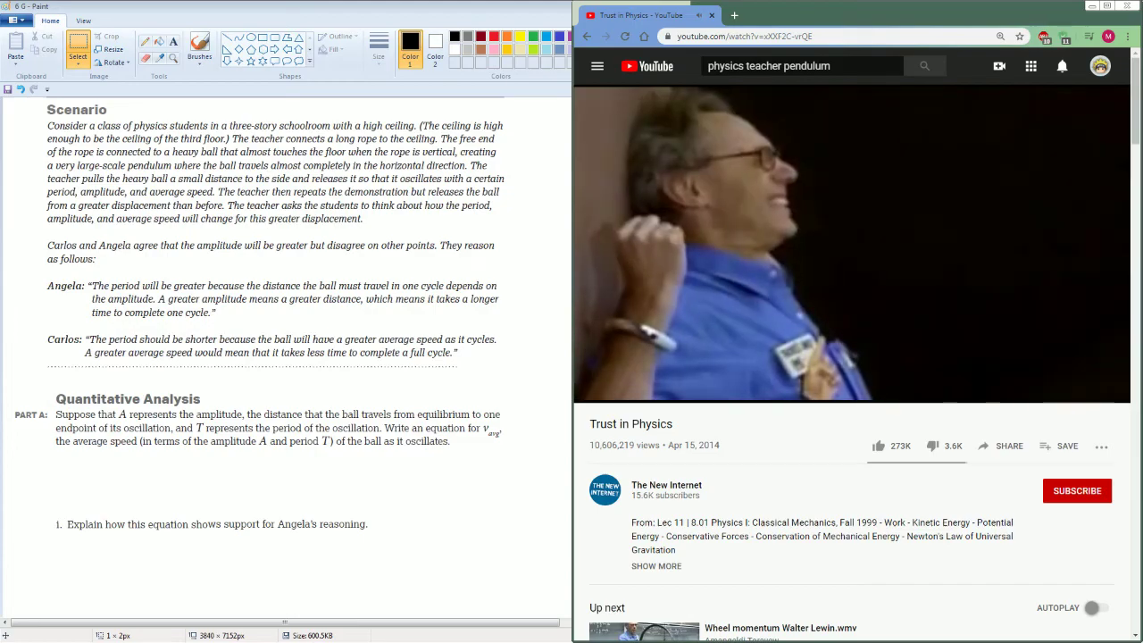
pyautogui.moveTo(598, 399)
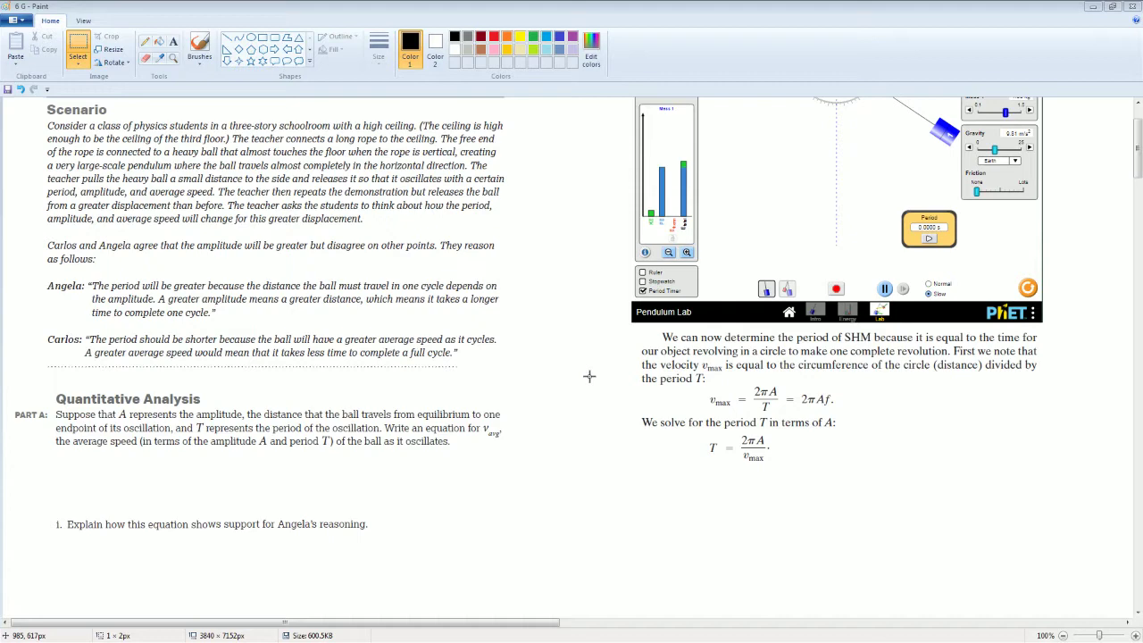
pyautogui.scroll(-3, 581, 393)
pyautogui.scroll(3, 581, 395)
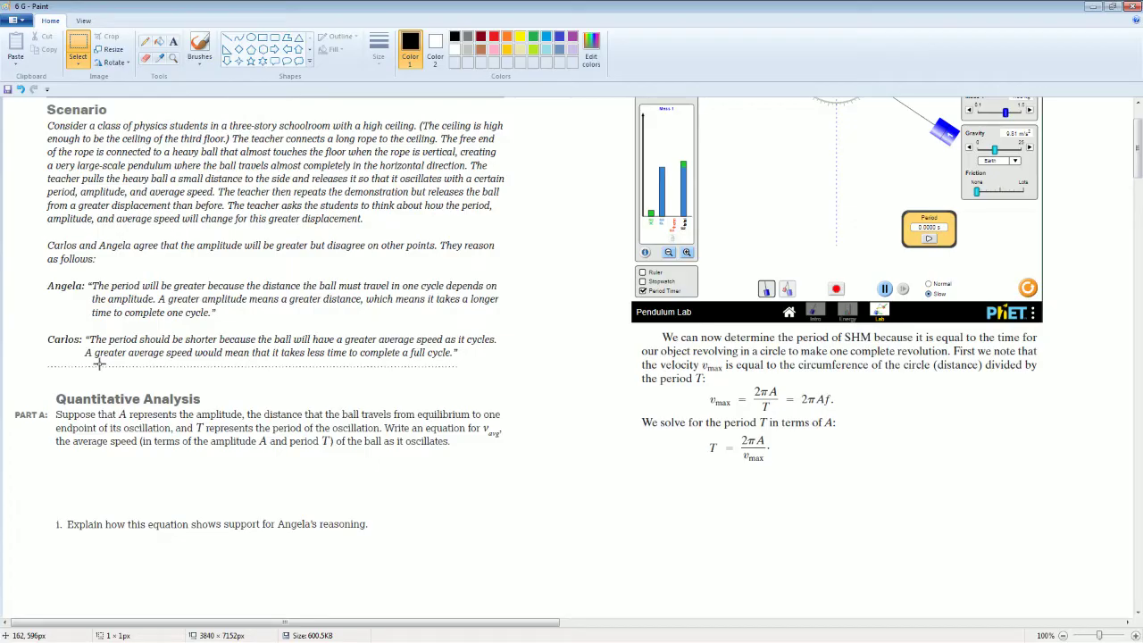
pyautogui.scroll(-5, 507, 480)
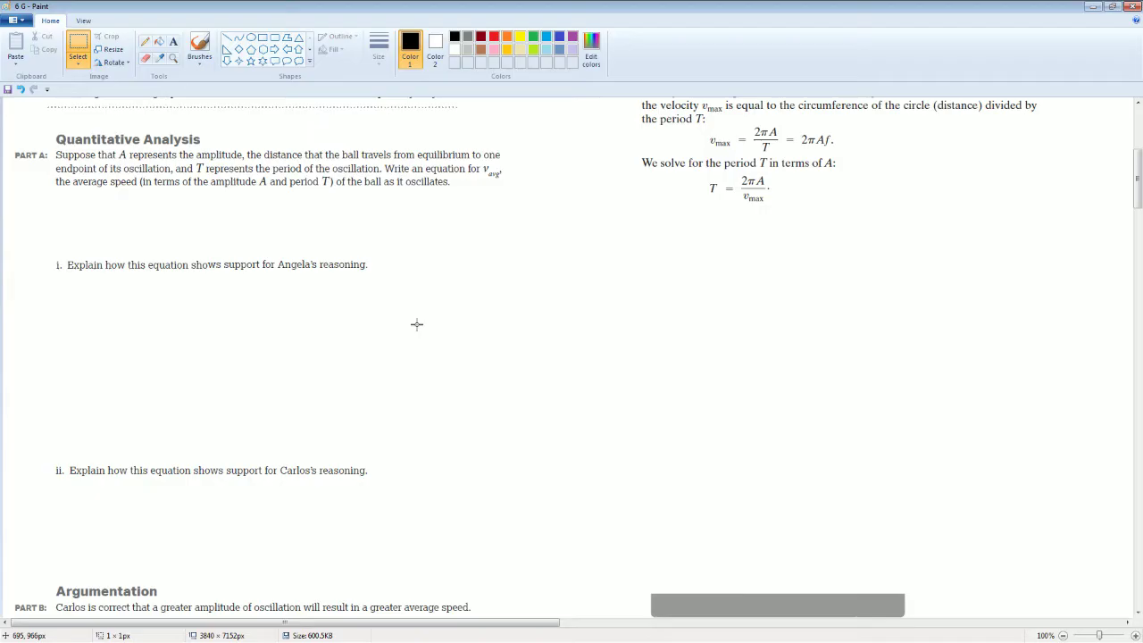
# Select the textbook SHM excerpt and move it down and slightly left
pyautogui.scroll(3, 638, 351)
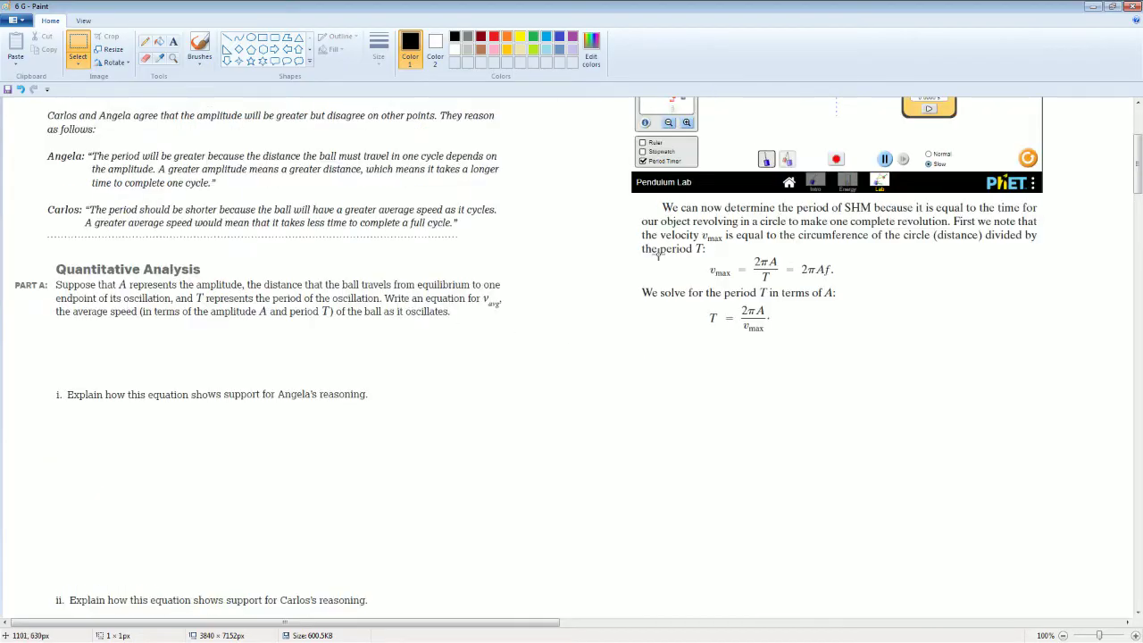
pyautogui.moveTo(622, 193); pyautogui.dragTo(1076, 360)
pyautogui.moveTo(933, 307); pyautogui.dragTo(913, 424)
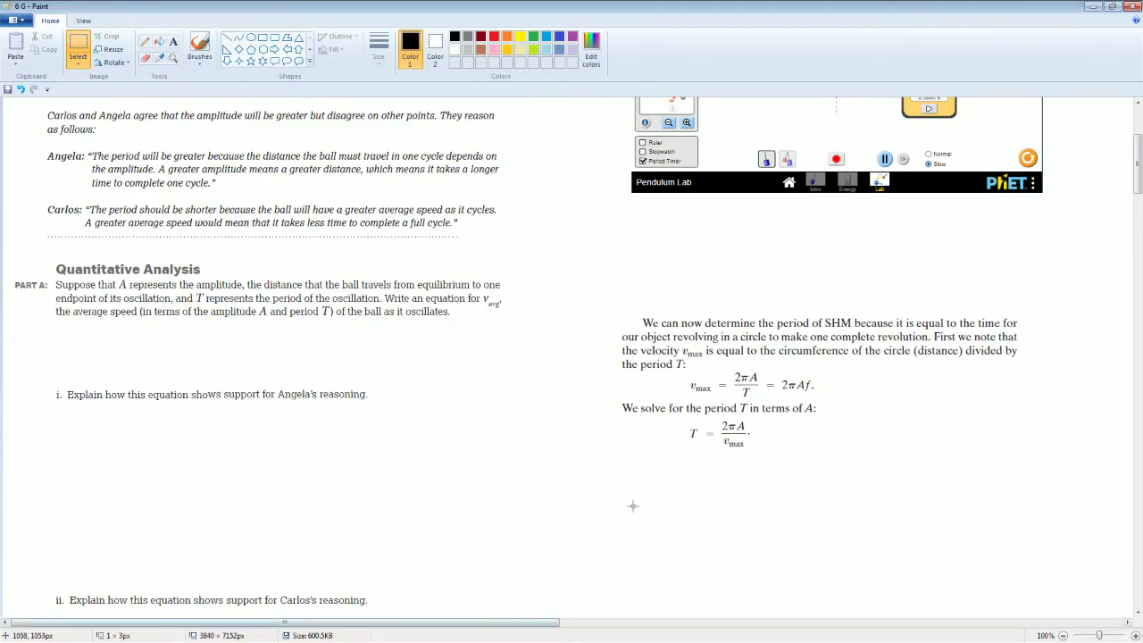
pyautogui.scroll(1, 792, 451)
pyautogui.moveTo(223, 622); pyautogui.dragTo(485, 616)
pyautogui.scroll(-3, 454, 538)
pyautogui.scroll(-1, 444, 530)
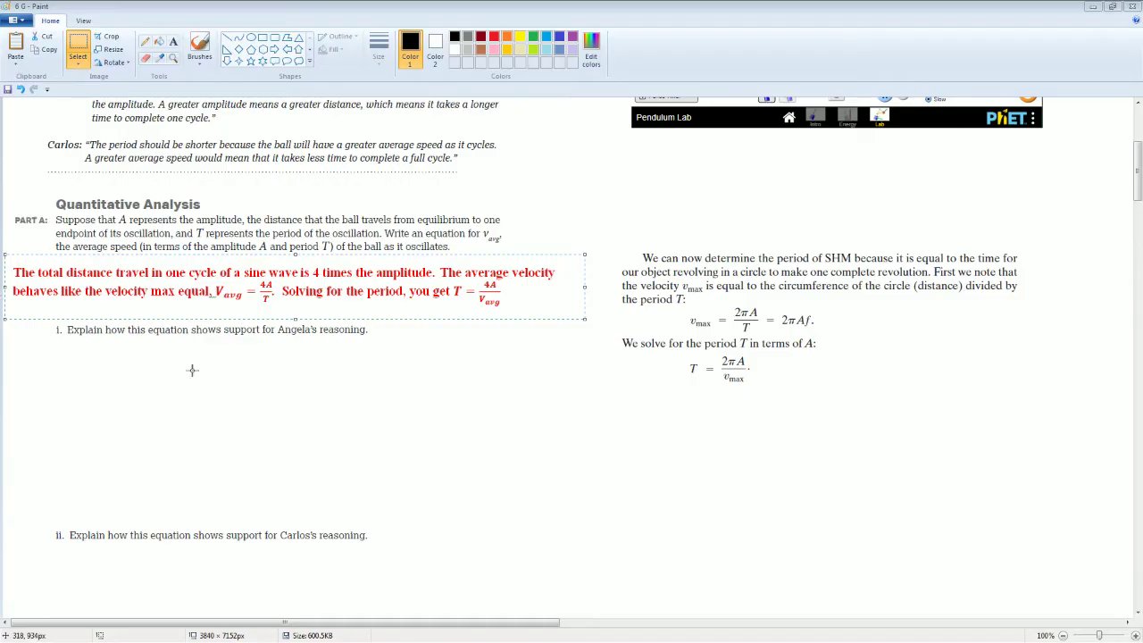
pyautogui.click(192, 369)
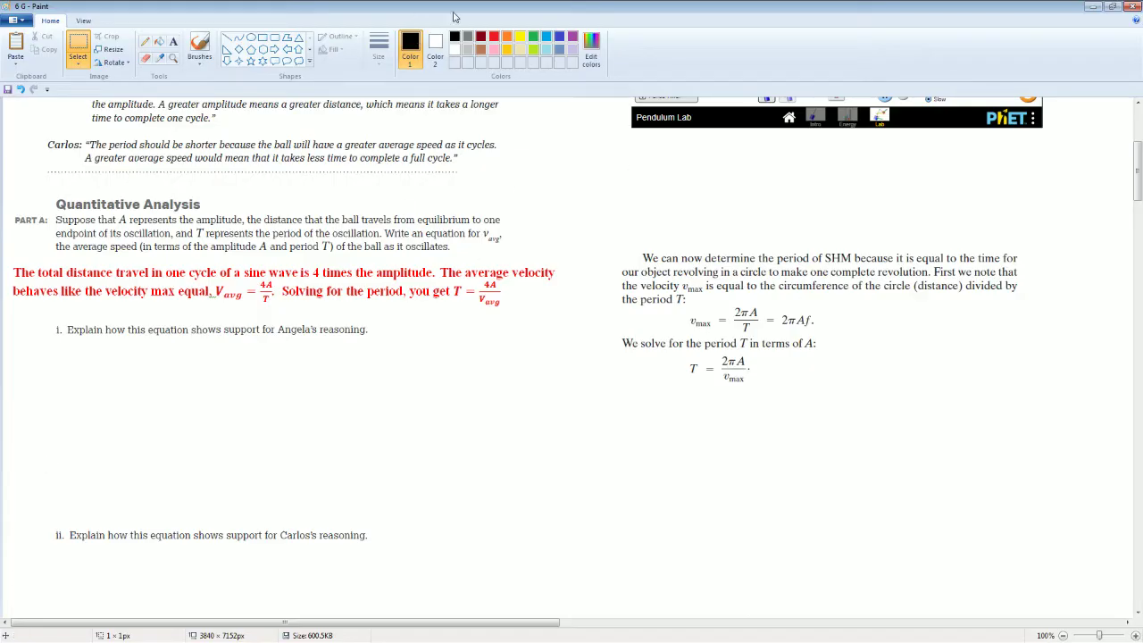
# Freehand-draw a sine wave and label its sections with A
pyautogui.click(199, 47)
pyautogui.moveTo(632, 189)
pyautogui.mouseDown()
pyautogui.moveTo(640, 148)
pyautogui.moveTo(661, 139)
pyautogui.mouseUp()
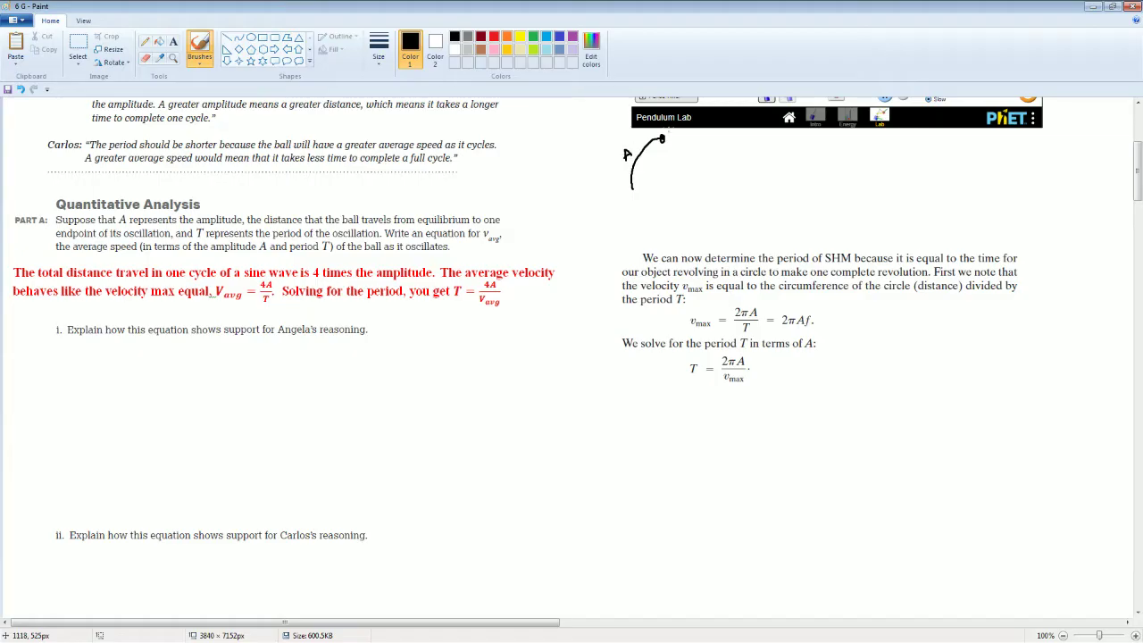
pyautogui.moveTo(664, 138)
pyautogui.mouseDown()
pyautogui.moveTo(683, 146)
pyautogui.moveTo(690, 181)
pyautogui.mouseUp()
pyautogui.moveTo(692, 164)
pyautogui.mouseDown()
pyautogui.moveTo(700, 205)
pyautogui.moveTo(711, 224)
pyautogui.moveTo(734, 226)
pyautogui.moveTo(696, 229)
pyautogui.mouseUp()
pyautogui.moveTo(688, 224)
pyautogui.mouseDown()
pyautogui.moveTo(745, 206)
pyautogui.moveTo(747, 177)
pyautogui.moveTo(765, 207)
pyautogui.mouseUp()
pyautogui.moveTo(758, 202); pyautogui.dragTo(764, 202)
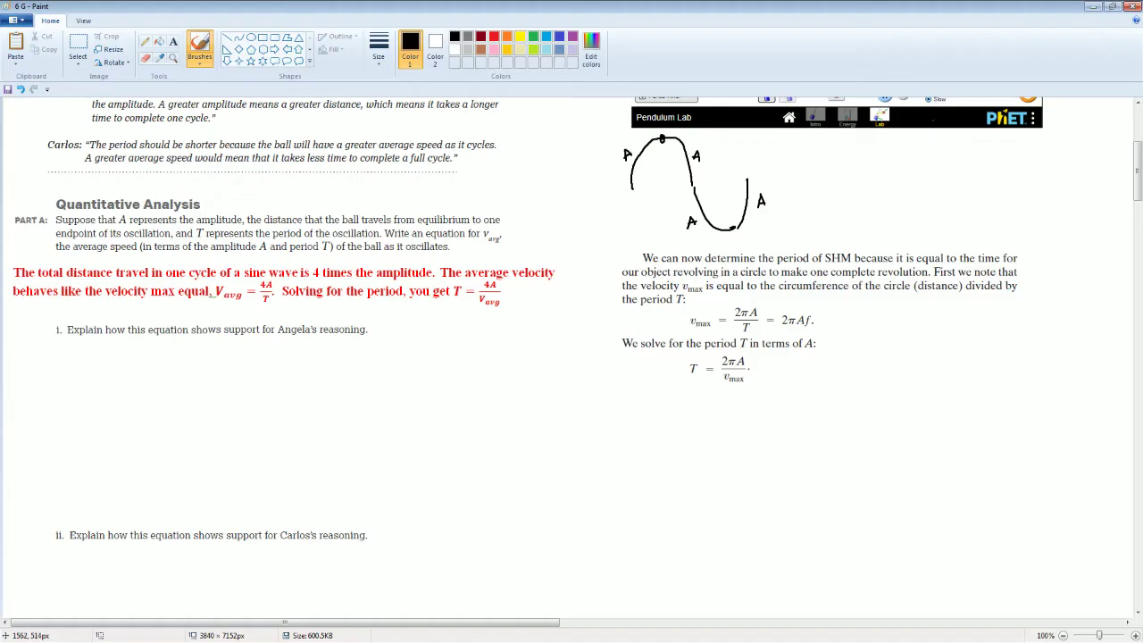
# Draw a circle split by horizontal and vertical diameters, labelling each quarter A
pyautogui.moveTo(909, 169)
pyautogui.mouseDown()
pyautogui.moveTo(879, 157)
pyautogui.moveTo(857, 179)
pyautogui.moveTo(854, 218)
pyautogui.moveTo(884, 235)
pyautogui.moveTo(906, 210)
pyautogui.moveTo(906, 166)
pyautogui.mouseUp()
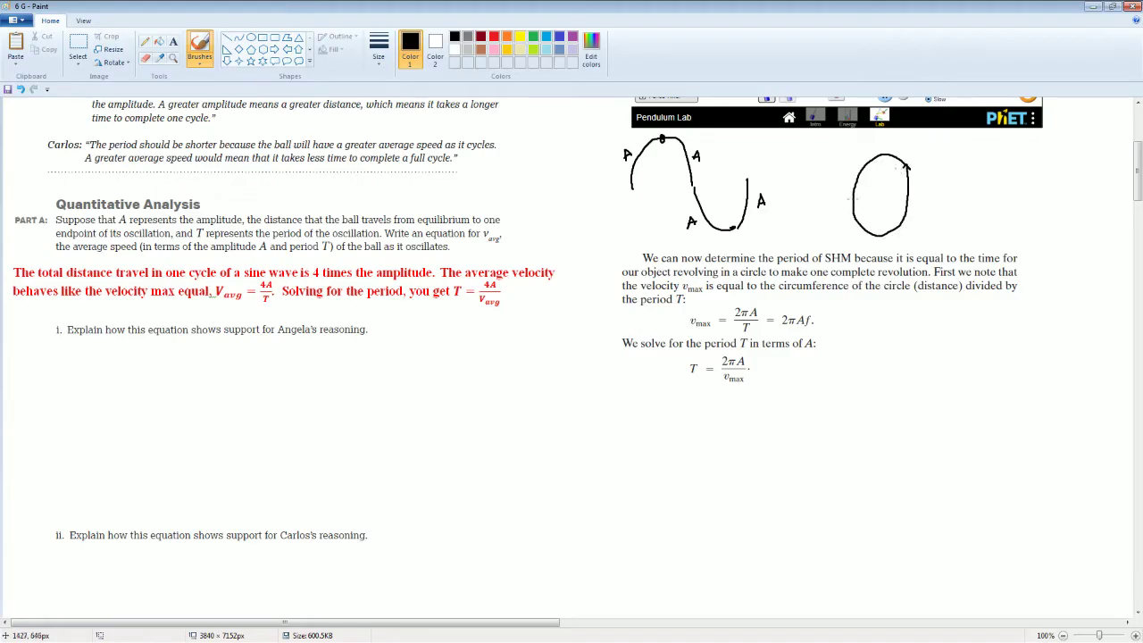
pyautogui.moveTo(852, 201); pyautogui.dragTo(907, 194)
pyautogui.moveTo(876, 140); pyautogui.dragTo(876, 236)
pyautogui.moveTo(914, 181)
pyautogui.mouseDown()
pyautogui.moveTo(921, 166)
pyautogui.moveTo(926, 179)
pyautogui.mouseUp()
pyautogui.moveTo(845, 185); pyautogui.dragTo(855, 179)
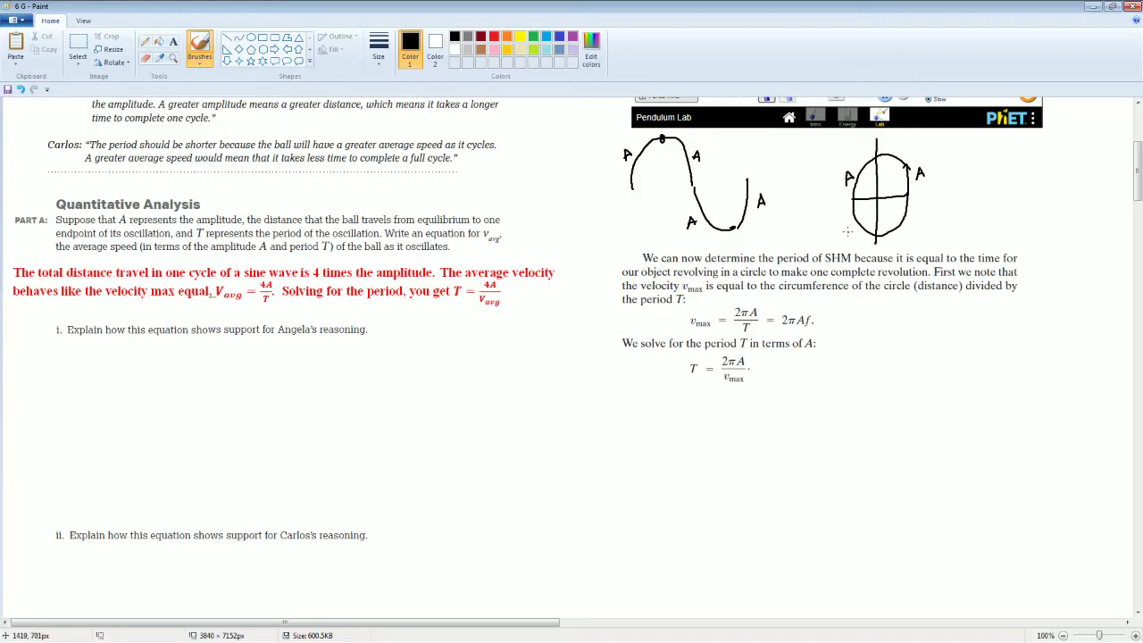
pyautogui.moveTo(847, 231); pyautogui.dragTo(859, 230)
pyautogui.moveTo(849, 224); pyautogui.dragTo(918, 221)
# Paste the red answer supporting Angela's reasoning under question i
pyautogui.hotkey('ctrl', 'v')
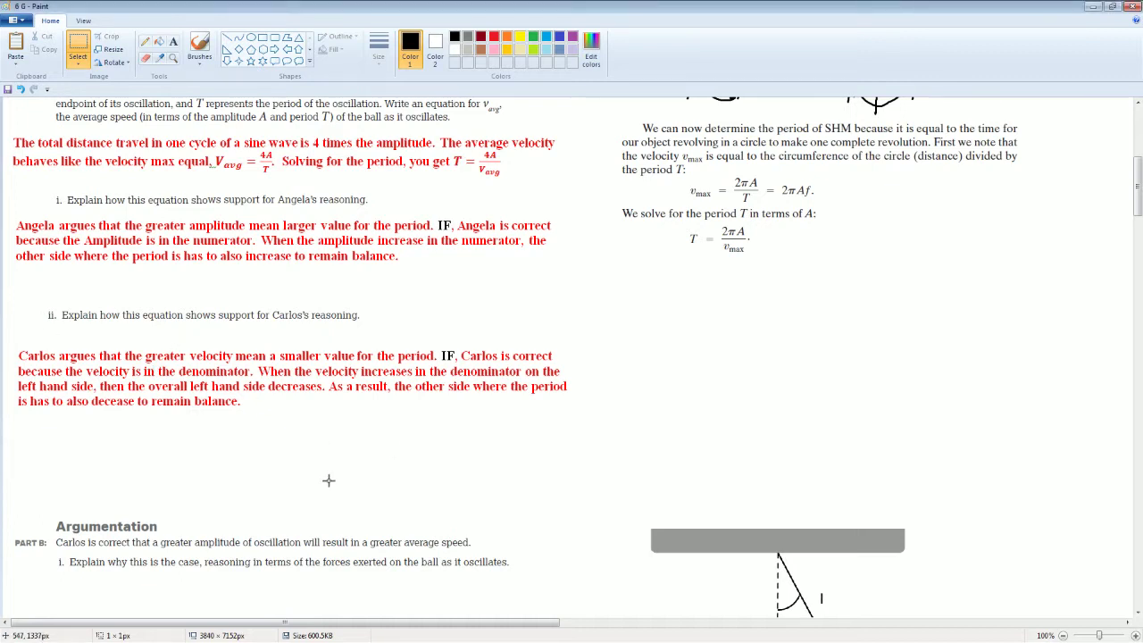
# Select the Argumentation section with its questions and move it up
pyautogui.scroll(3, 533, 454)
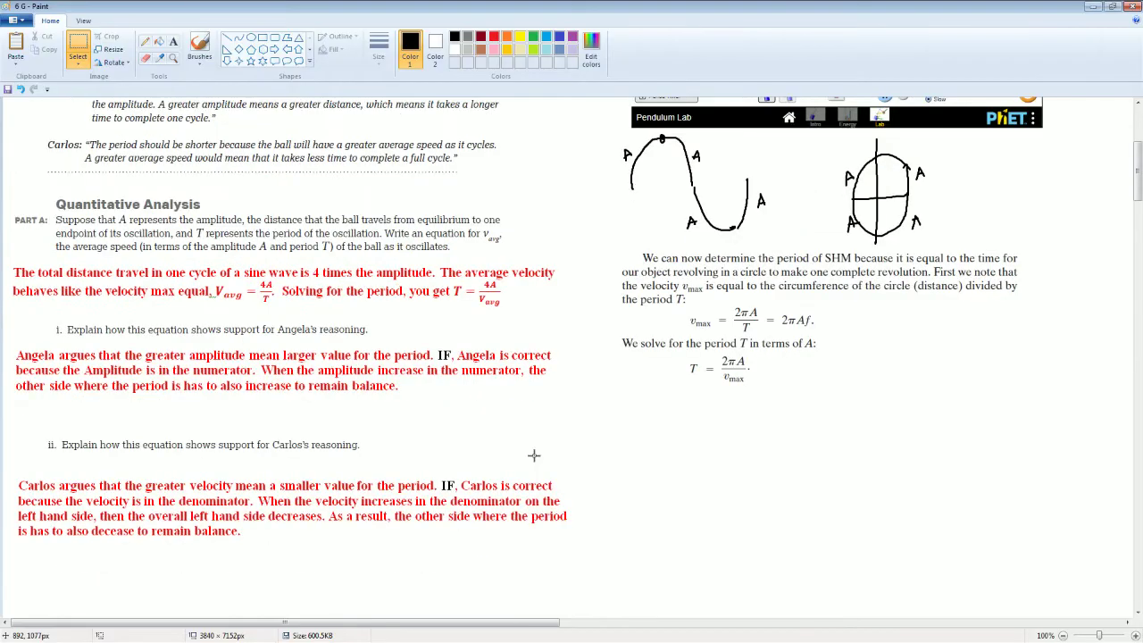
pyautogui.scroll(-3, 533, 454)
pyautogui.scroll(-3, 229, 503)
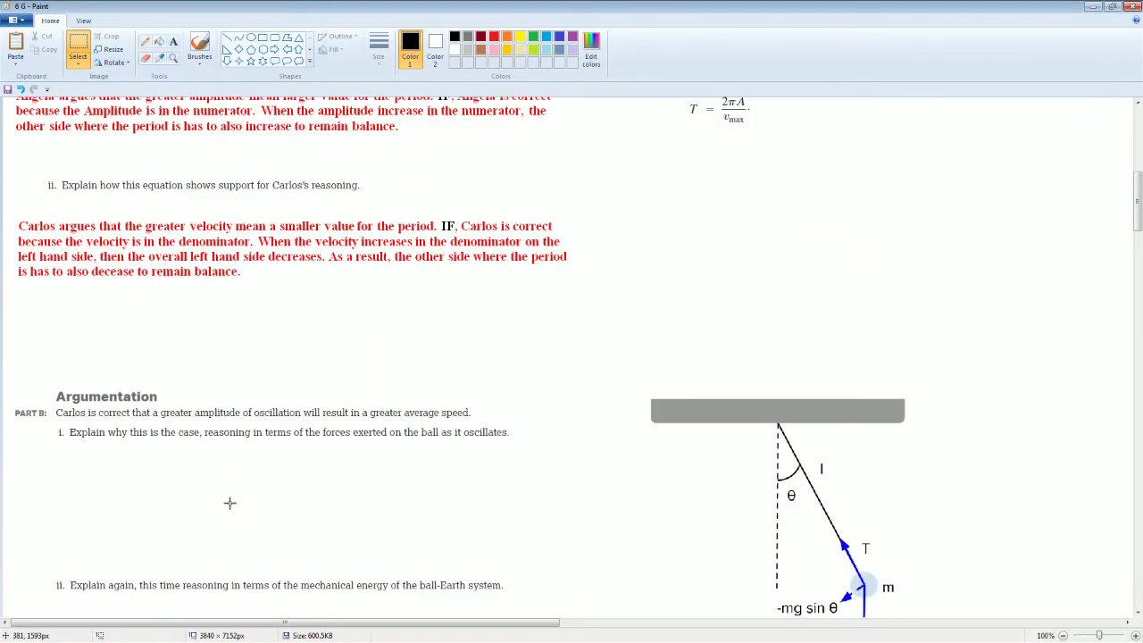
pyautogui.scroll(-3, 229, 502)
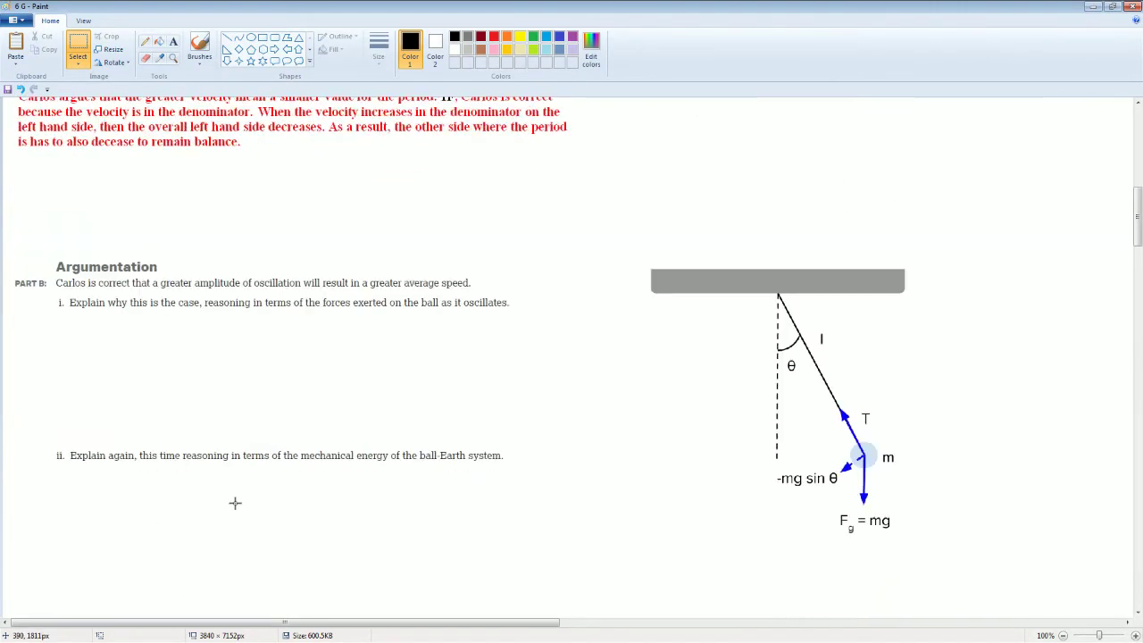
pyautogui.click(83, 51)
pyautogui.moveTo(9, 240); pyautogui.dragTo(561, 476)
pyautogui.moveTo(385, 433); pyautogui.dragTo(382, 358)
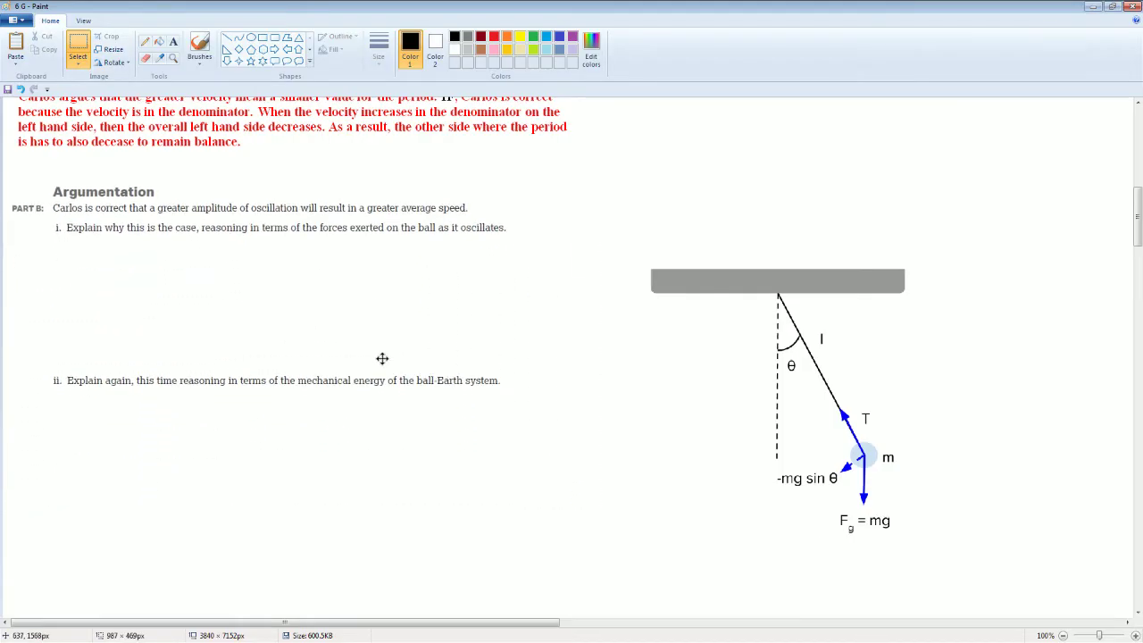
pyautogui.click(375, 508)
# Paste the red mg sinθ force explanation under Part B question i
pyautogui.moveTo(18, 334); pyautogui.dragTo(584, 403)
pyautogui.click(188, 277)
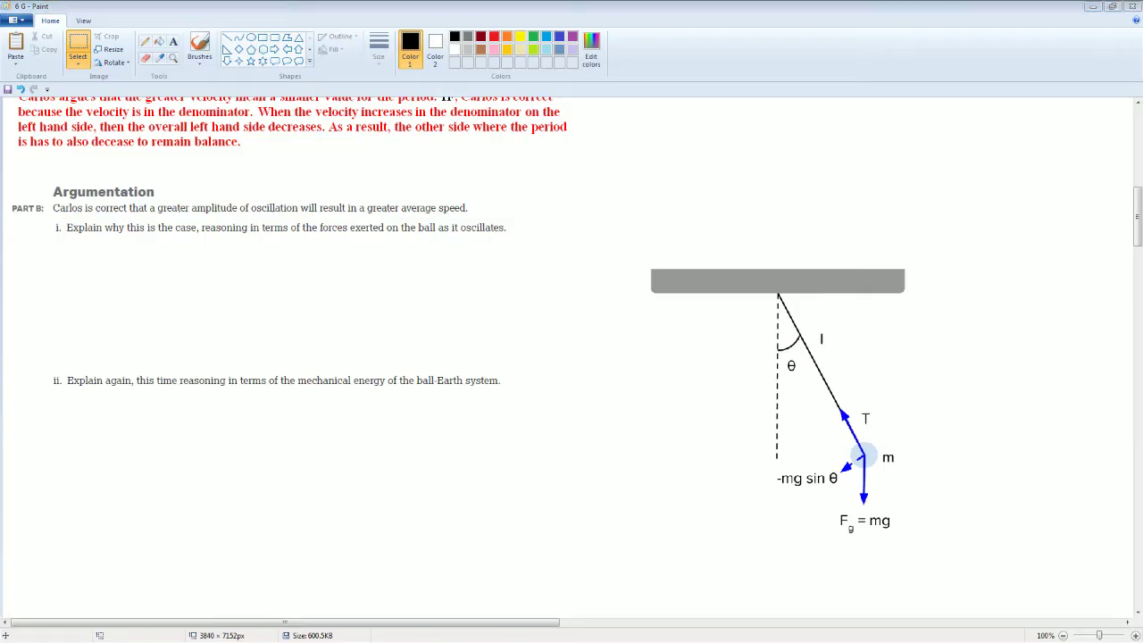
pyautogui.hotkey('ctrl', 'v')
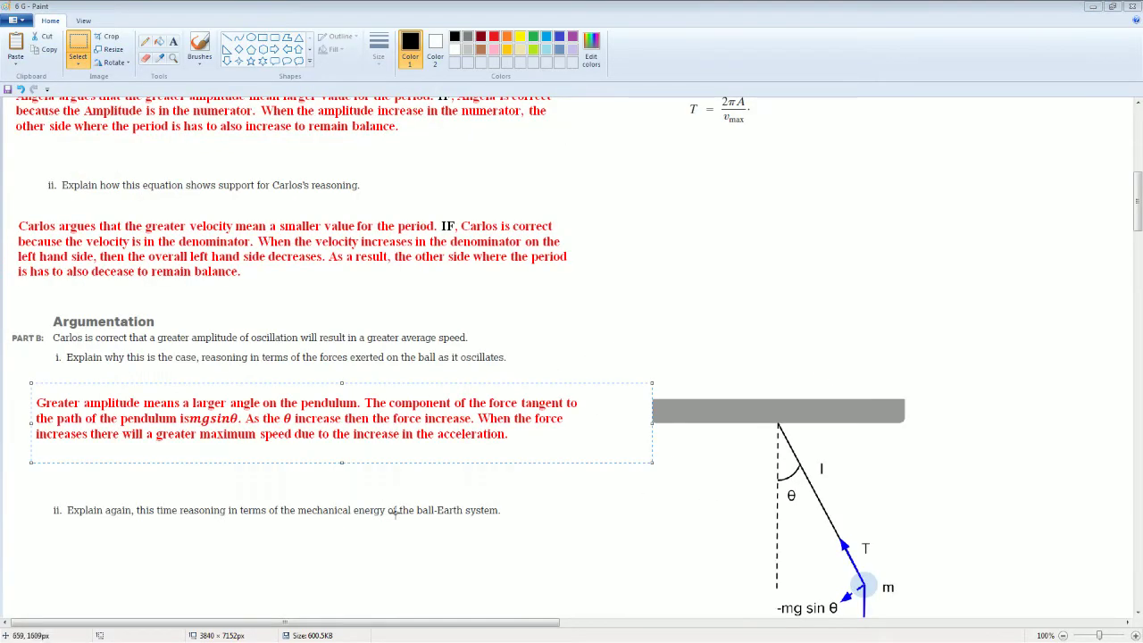
pyautogui.click(463, 560)
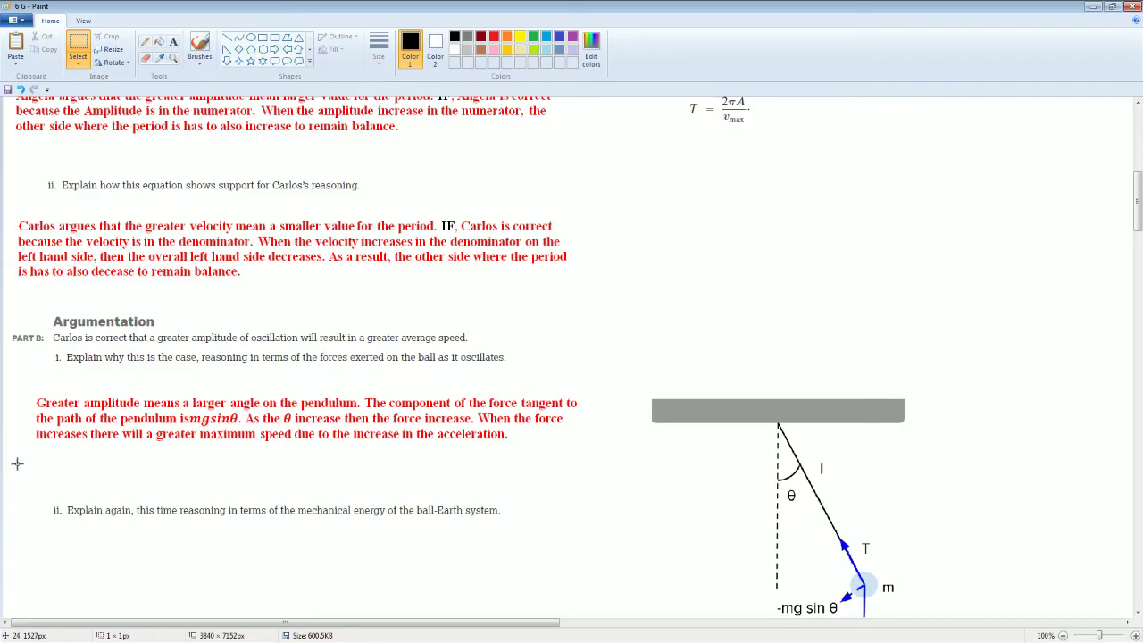
# Move the pendulum force diagram up and left beside the Part B text
pyautogui.scroll(-3, 684, 474)
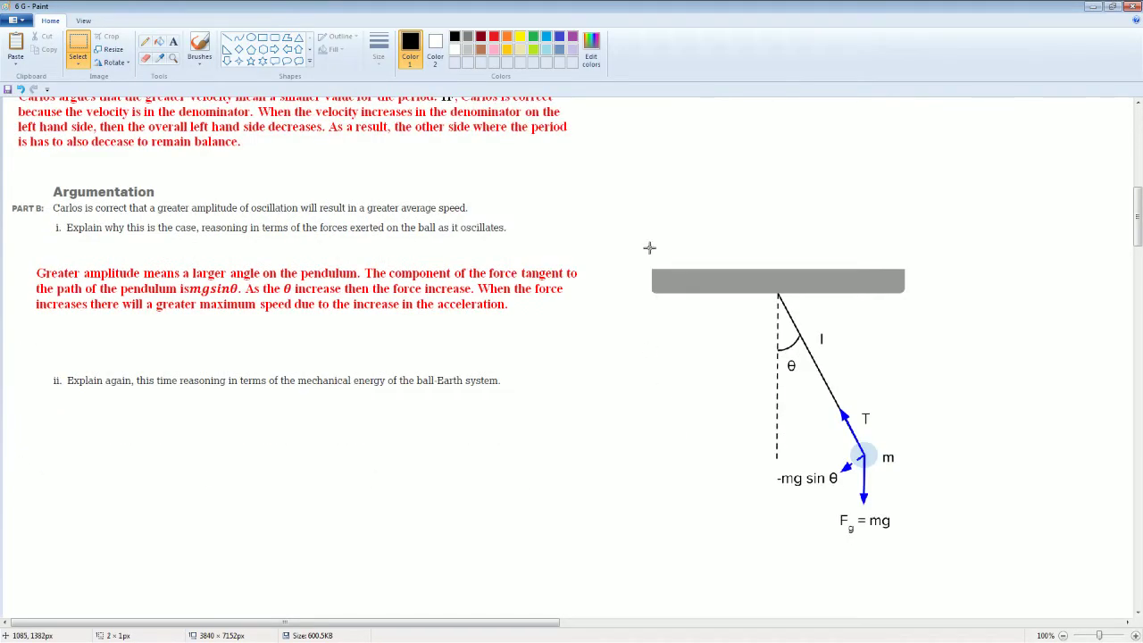
pyautogui.moveTo(649, 248); pyautogui.dragTo(982, 541)
pyautogui.moveTo(893, 503)
pyautogui.mouseDown()
pyautogui.moveTo(869, 410)
pyautogui.moveTo(845, 375)
pyautogui.mouseUp()
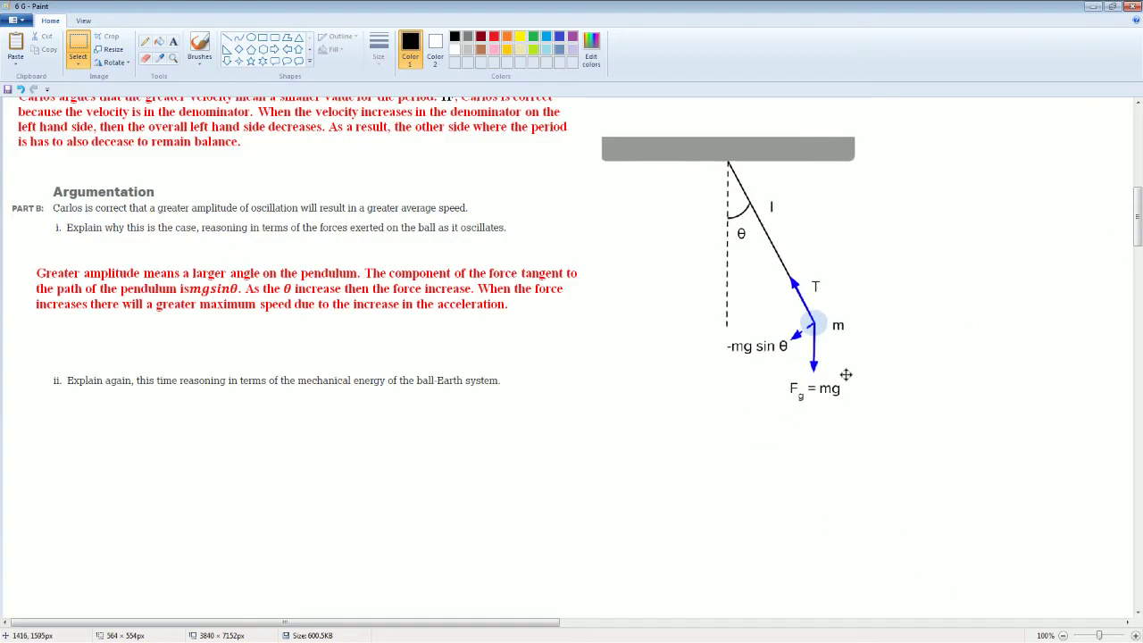
pyautogui.click(569, 541)
pyautogui.scroll(3, 568, 542)
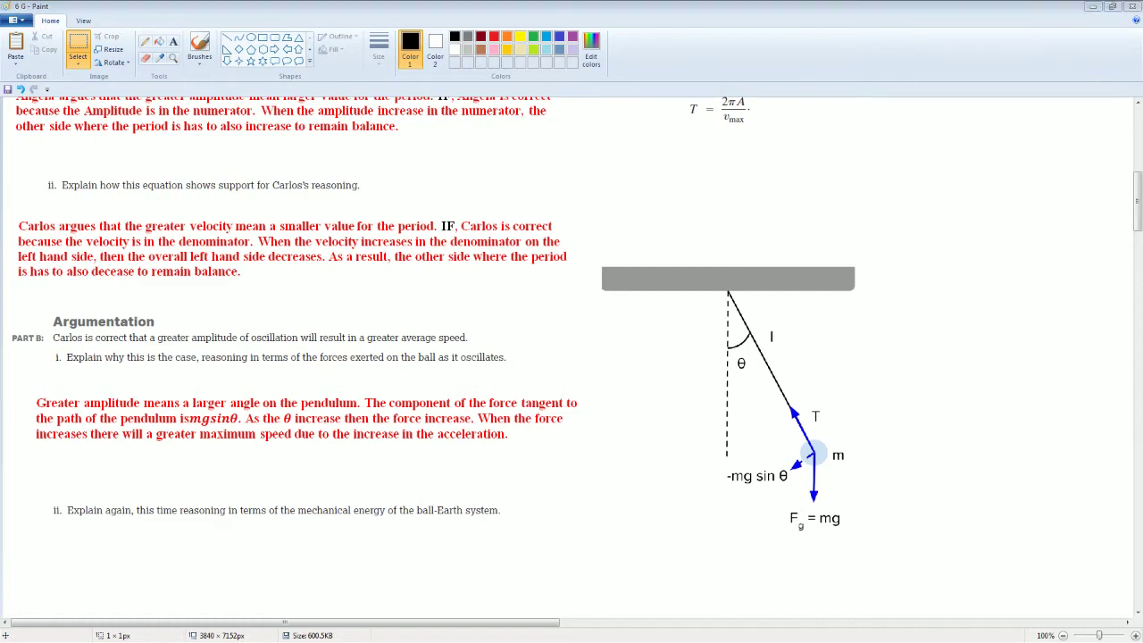
# Scroll the worksheet to review the area around Part B ii
pyautogui.scroll(-3, 571, 357)
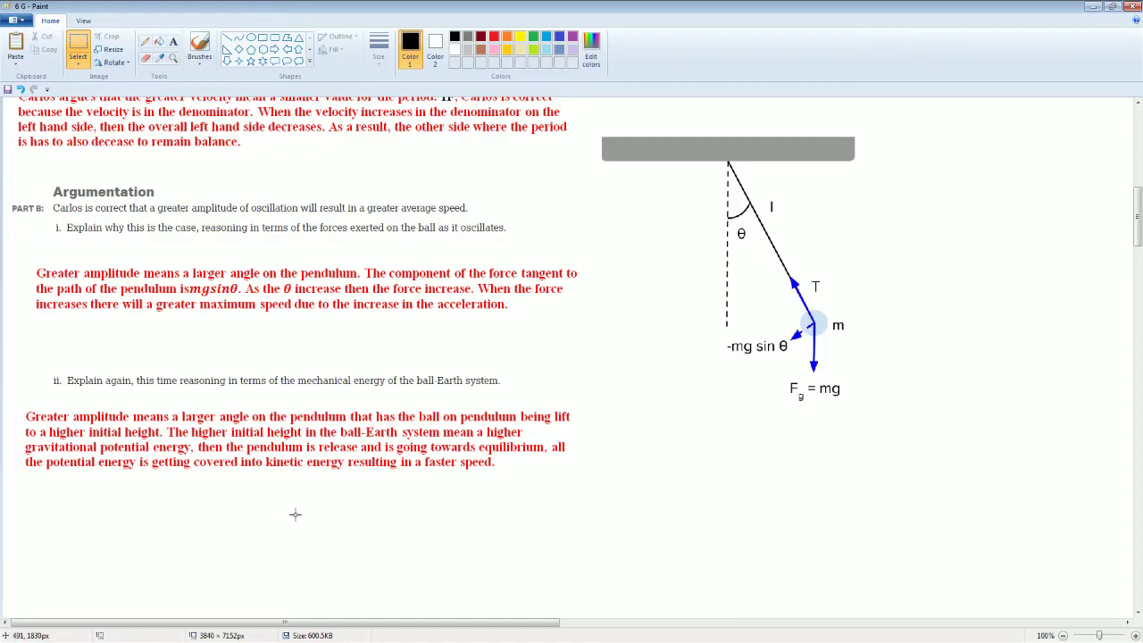
pyautogui.scroll(3, 258, 539)
pyautogui.scroll(-6, 258, 539)
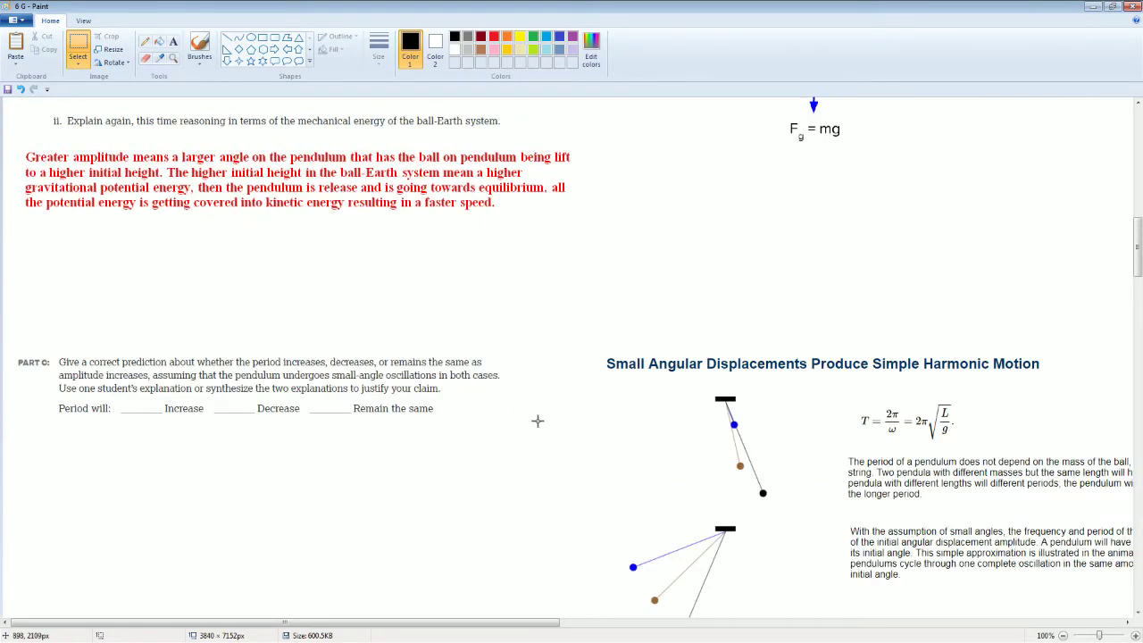
# Drag the Pendulum Lab window over the worksheet and maximize it with Win+Up
pyautogui.scroll(4, 536, 418)
pyautogui.scroll(3, 174, 373)
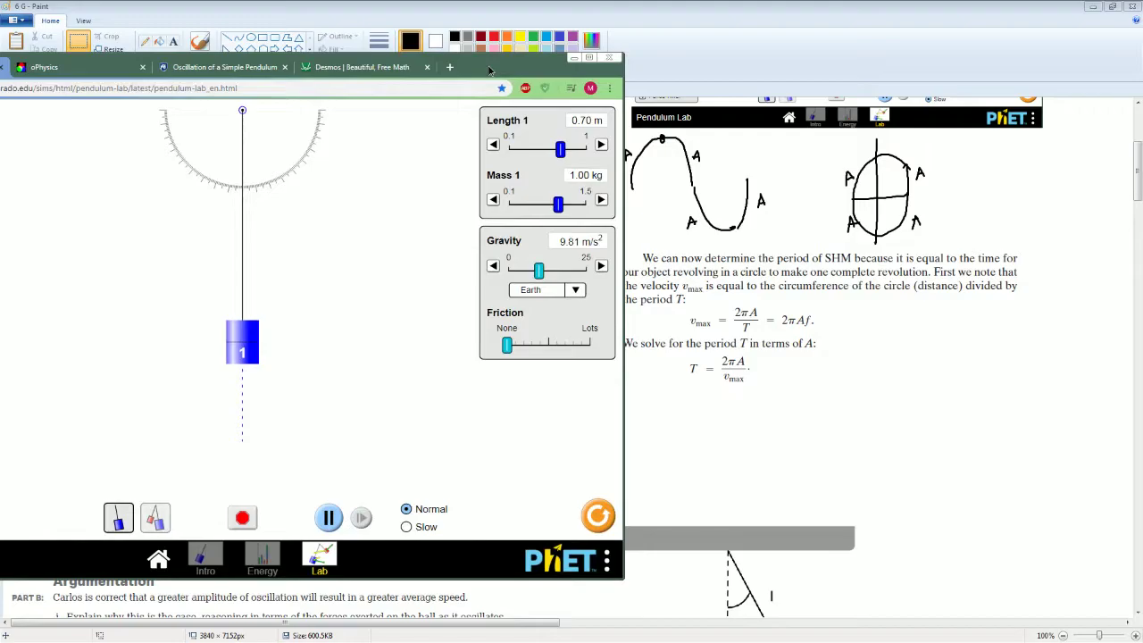
pyautogui.moveTo(489, 71); pyautogui.dragTo(979, 44)
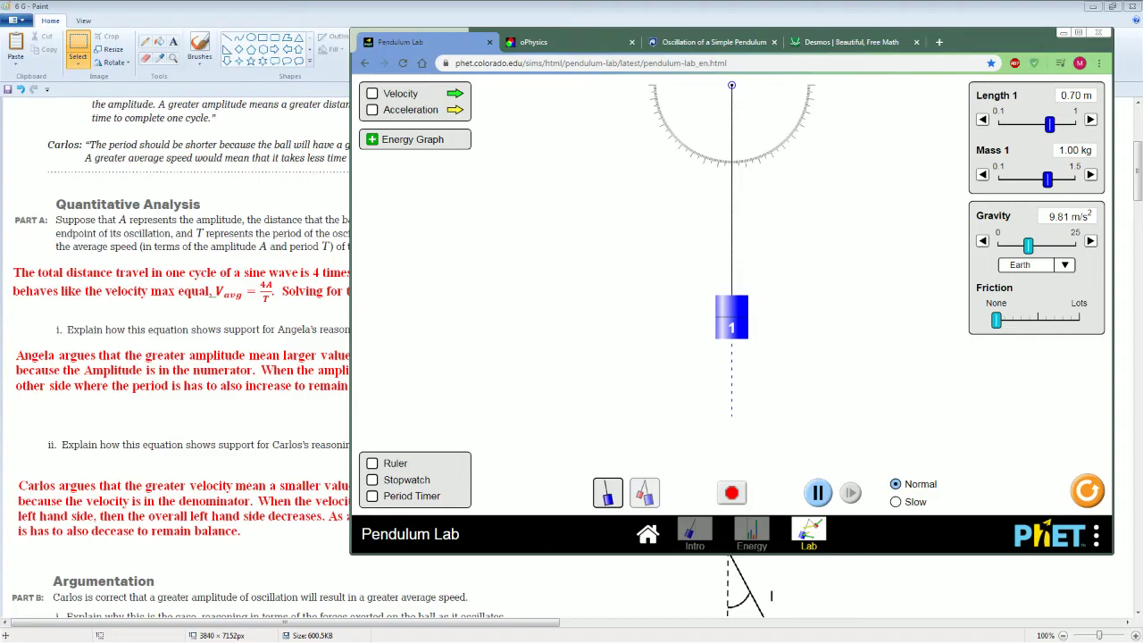
pyautogui.press('super+Up')
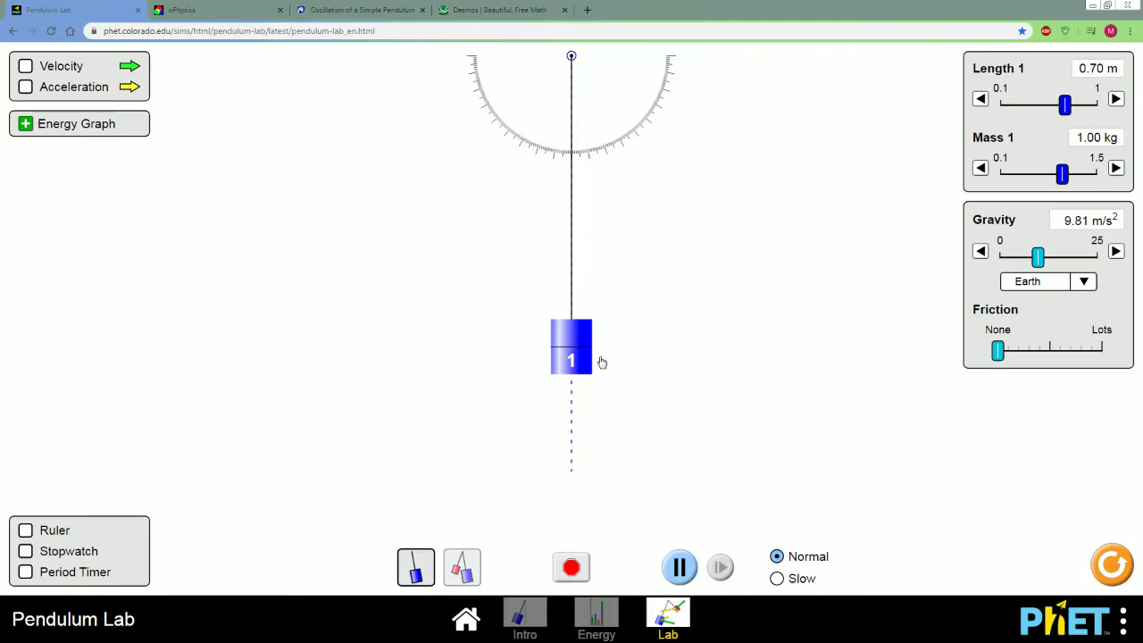
# Enable the Period Timer and time one period of a 5° swing
pyautogui.click(25, 571)
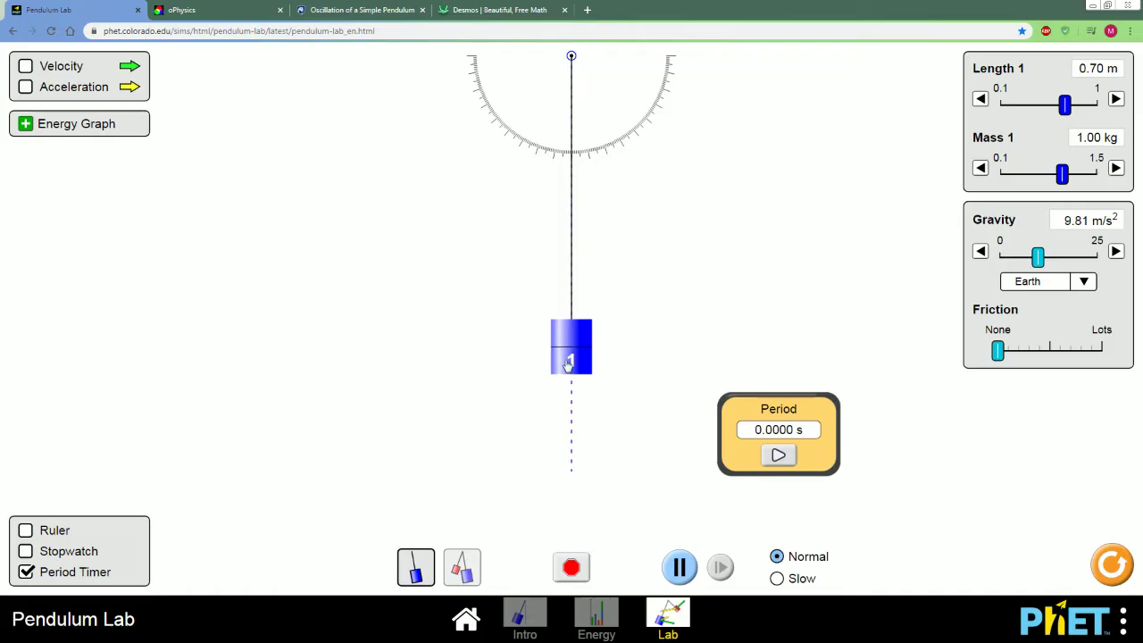
pyautogui.moveTo(568, 364); pyautogui.dragTo(593, 354)
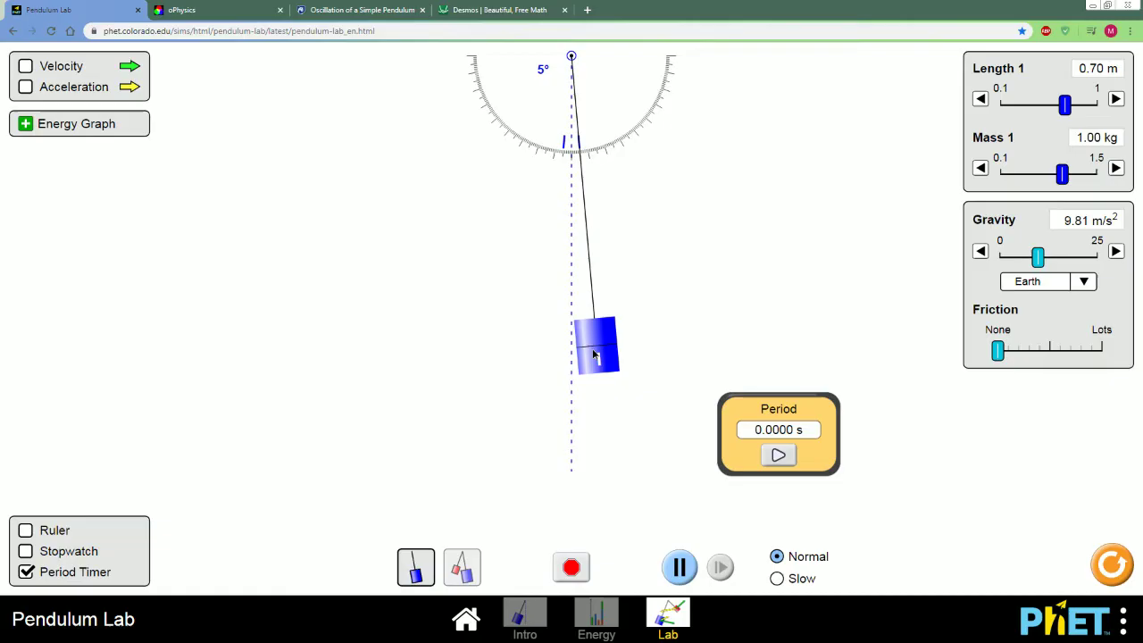
pyautogui.moveTo(593, 355); pyautogui.dragTo(593, 354)
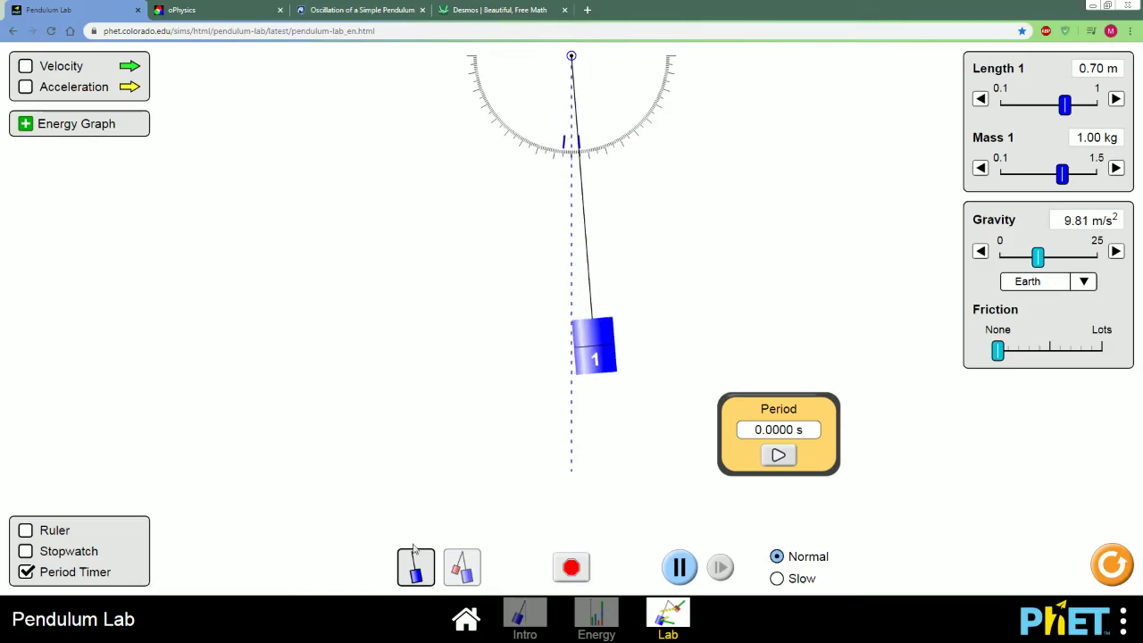
pyautogui.click(779, 460)
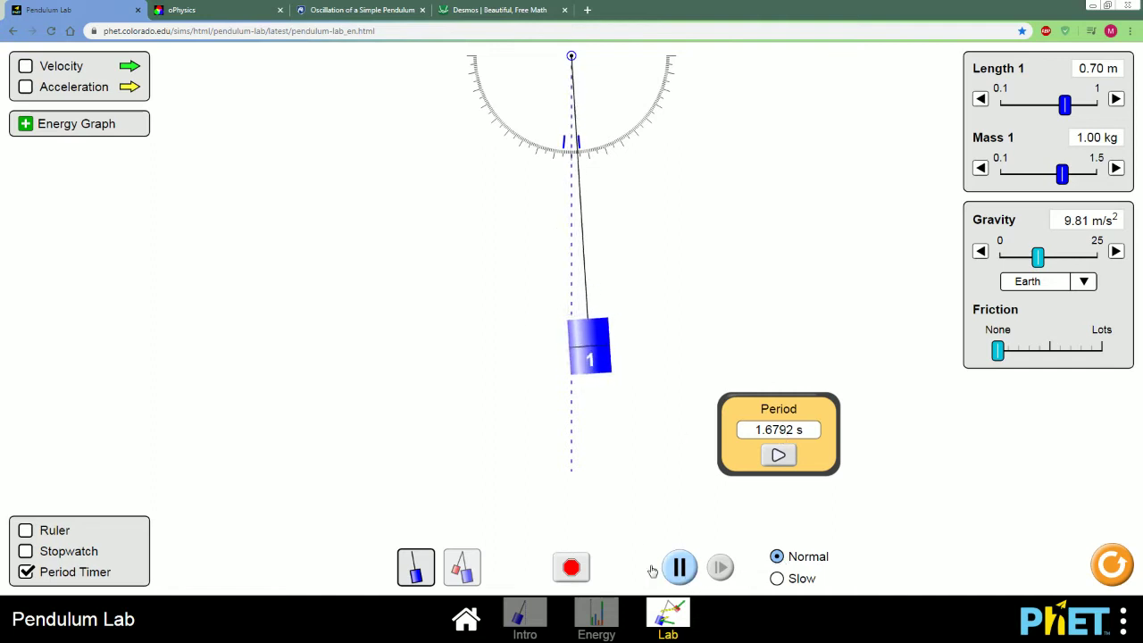
# Clear the reading, re-release the bob and retime the period, getting about 1.68 s
pyautogui.click(573, 568)
pyautogui.click(578, 344)
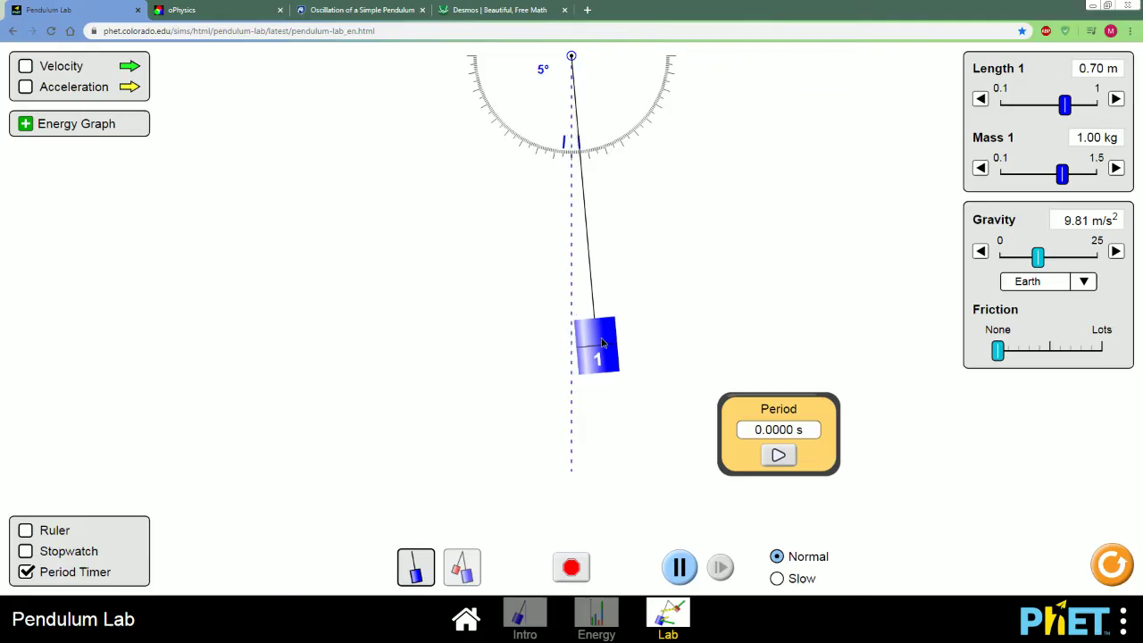
pyautogui.click(779, 455)
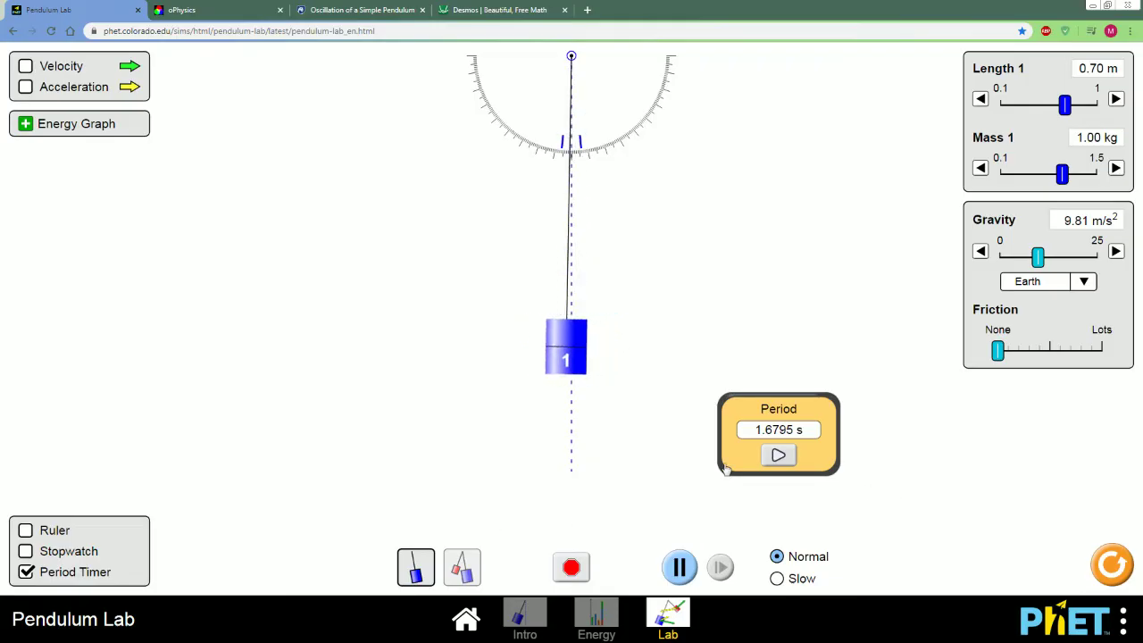
pyautogui.click(679, 568)
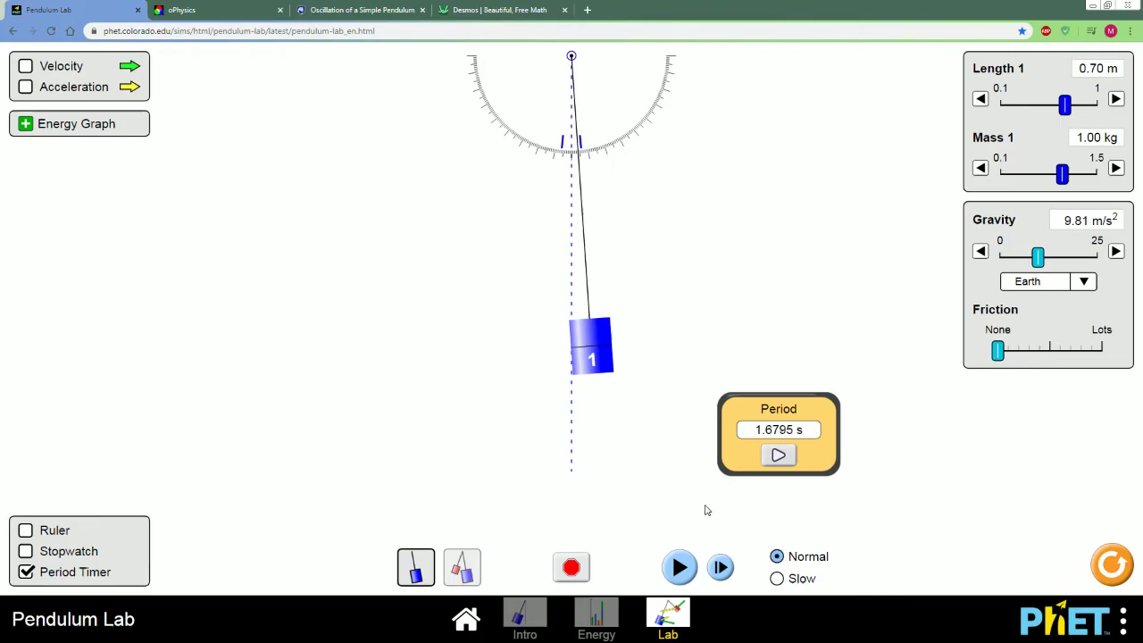
pyautogui.moveTo(600, 359)
pyautogui.mouseDown()
pyautogui.moveTo(578, 360)
pyautogui.moveTo(622, 354)
pyautogui.mouseUp()
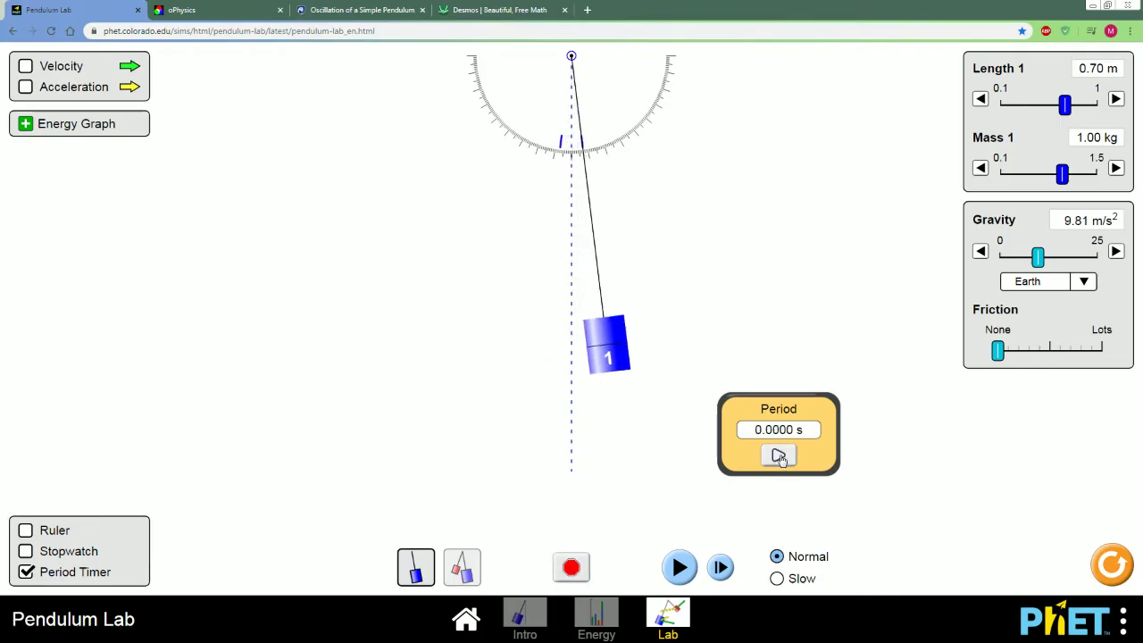
pyautogui.click(679, 567)
pyautogui.click(779, 456)
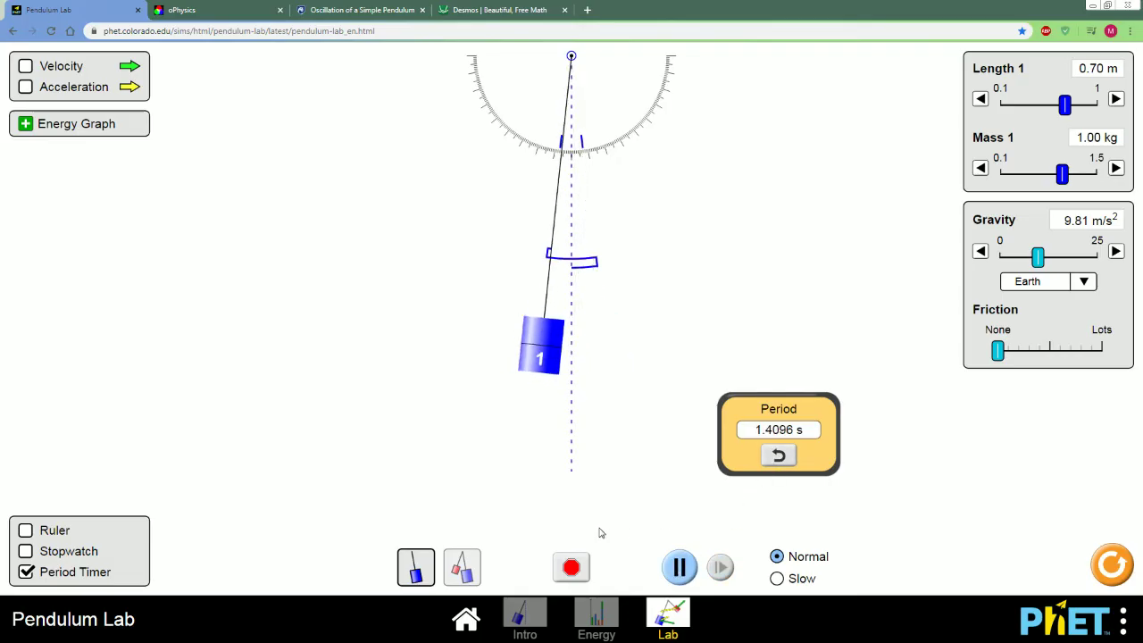
# Pause the simulation and turn on the bob's acceleration and velocity vectors
pyautogui.click(676, 576)
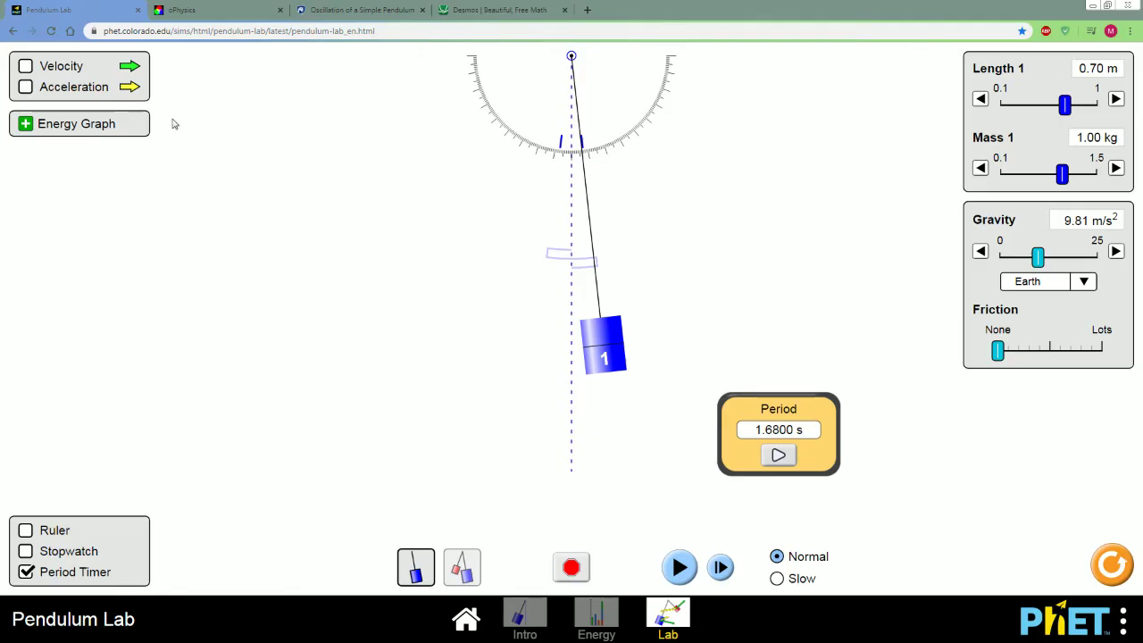
pyautogui.click(27, 89)
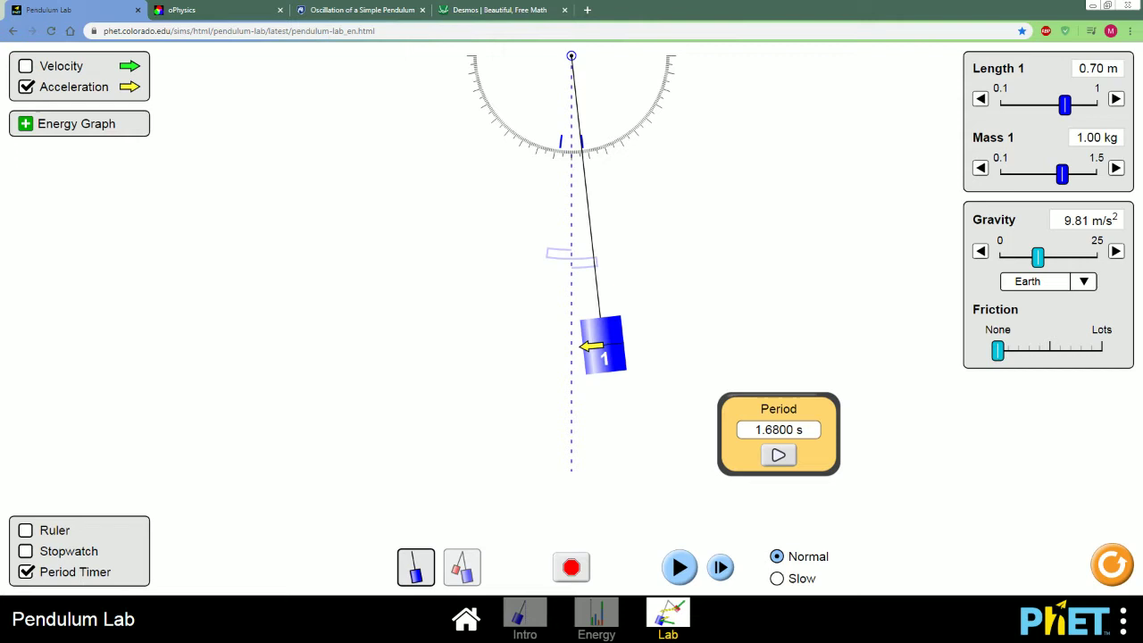
pyautogui.click(26, 66)
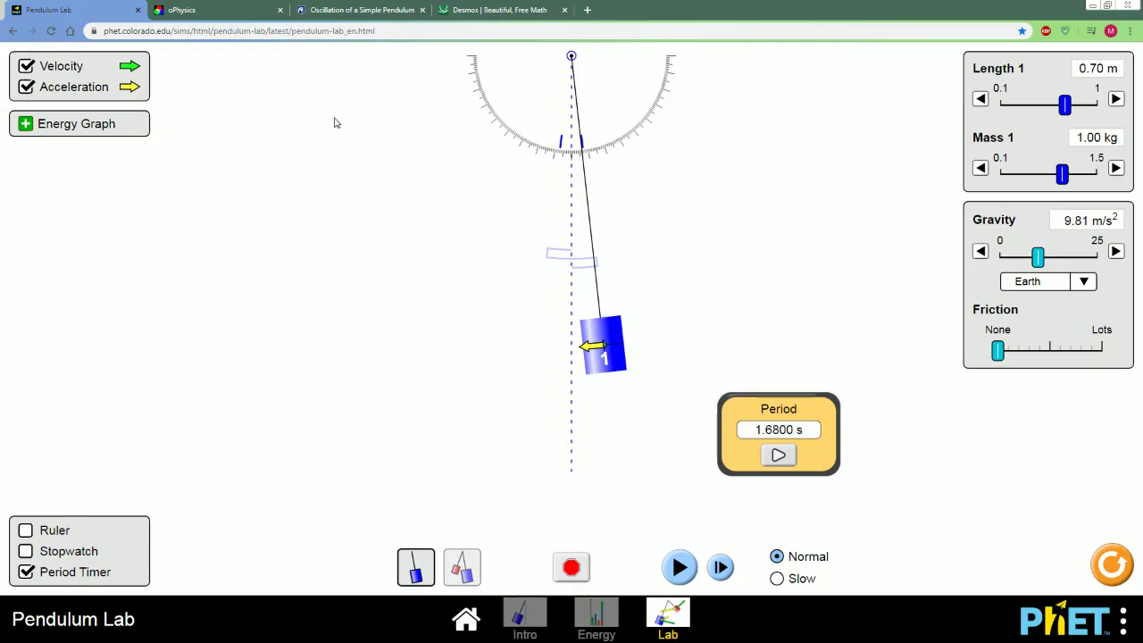
# Switch to Slow speed, pull the bob to about 11° and play the swing
pyautogui.click(777, 579)
pyautogui.moveTo(603, 350)
pyautogui.mouseDown()
pyautogui.moveTo(634, 349)
pyautogui.moveTo(597, 357)
pyautogui.mouseUp()
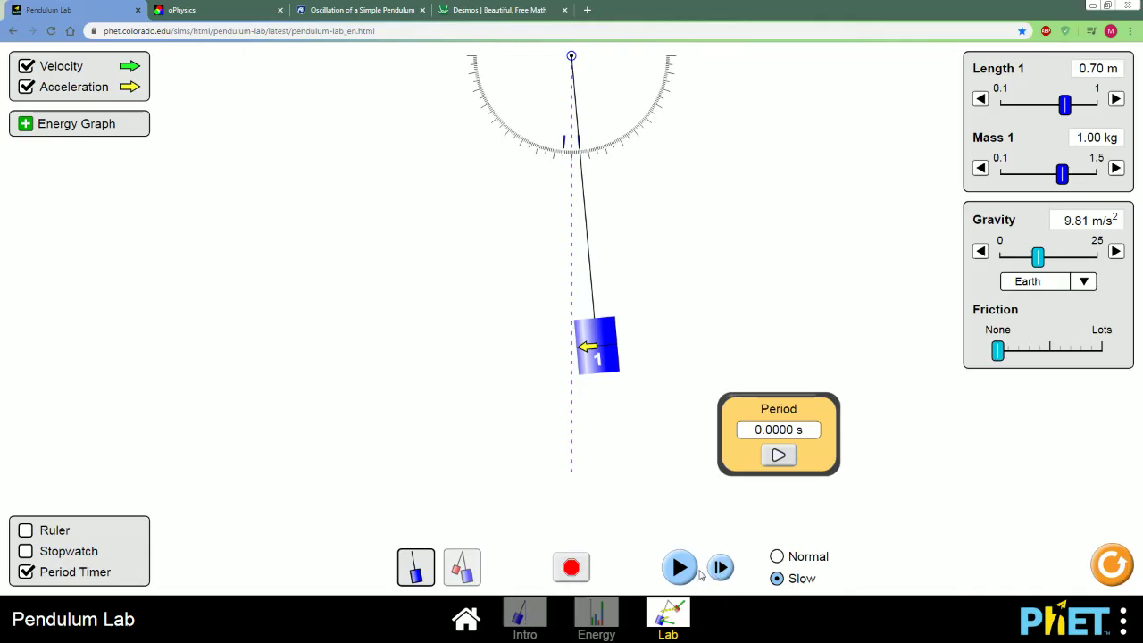
pyautogui.click(679, 572)
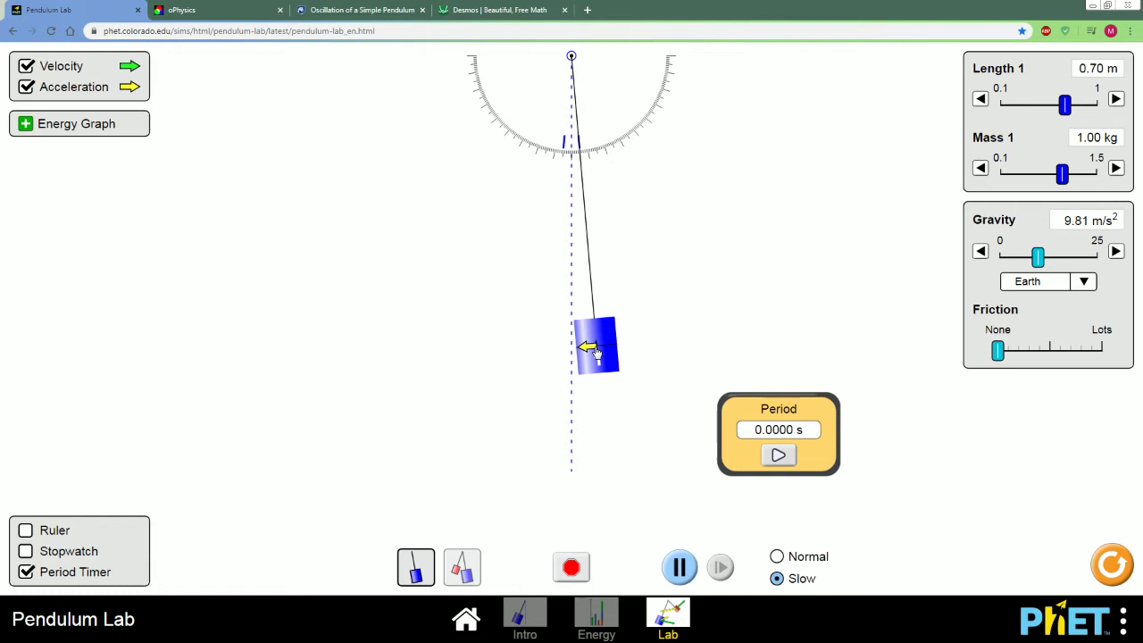
pyautogui.moveTo(586, 350); pyautogui.dragTo(677, 362)
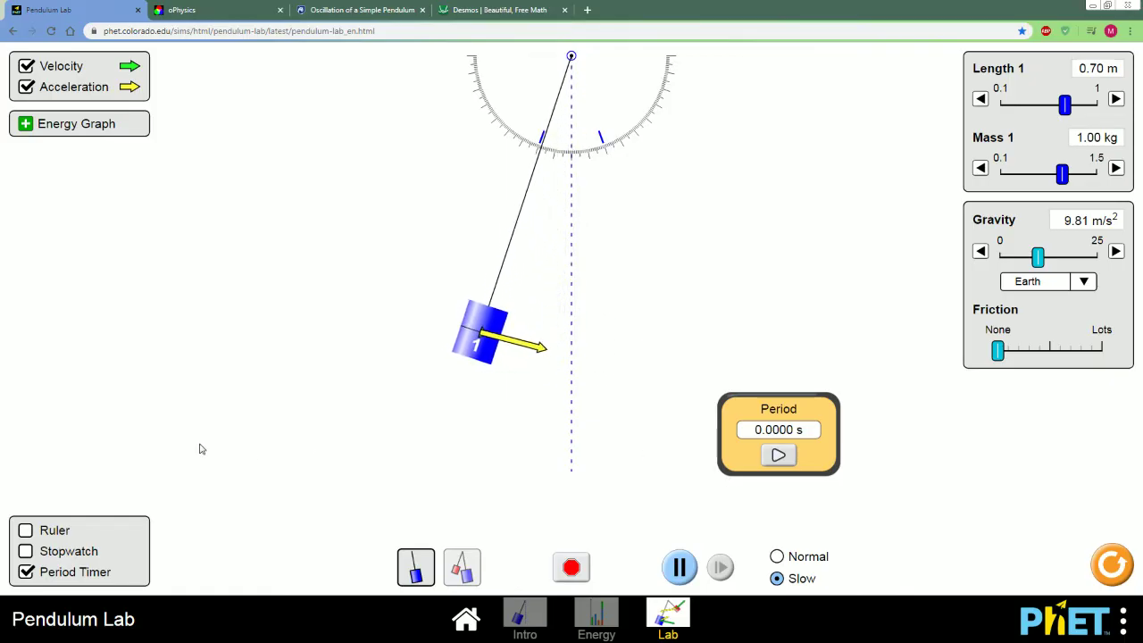
# Show the energy bar graph, reset the pendulum, and try release angles of about 10°, 29°, 40° and 80°
pyautogui.click(33, 130)
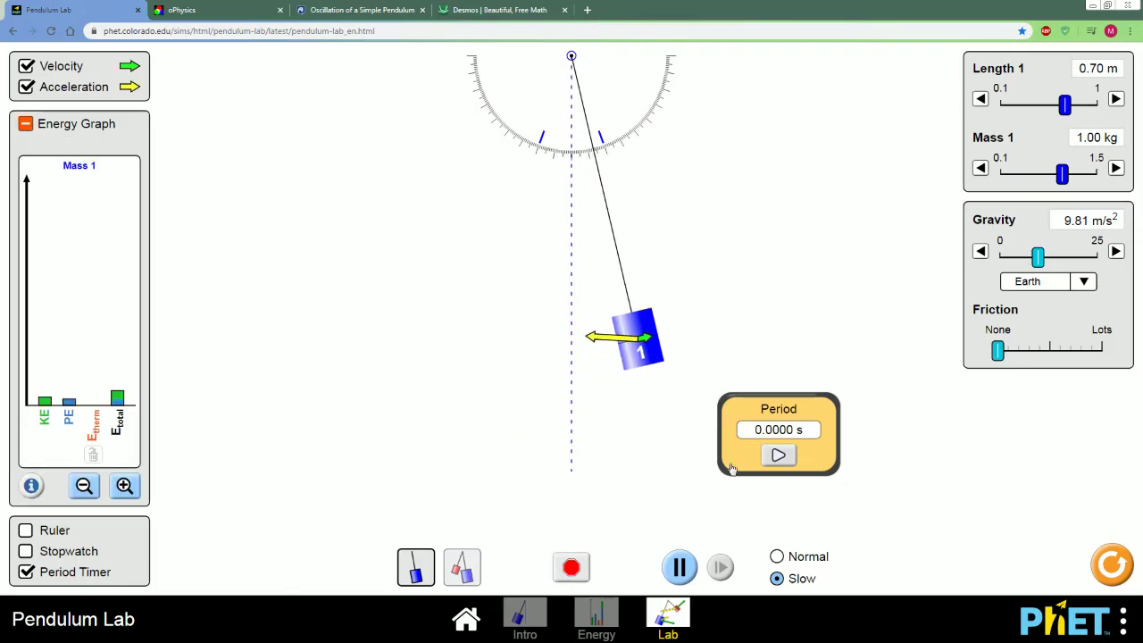
pyautogui.click(571, 567)
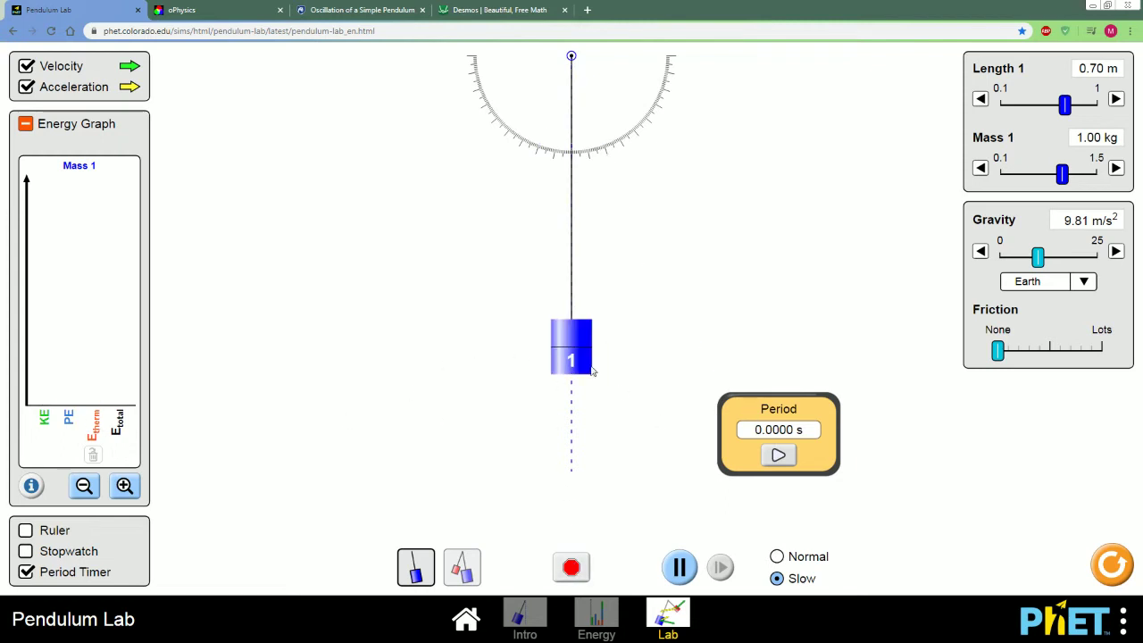
pyautogui.moveTo(584, 356)
pyautogui.mouseDown()
pyautogui.moveTo(656, 348)
pyautogui.moveTo(581, 365)
pyautogui.mouseUp()
pyautogui.moveTo(580, 364); pyautogui.dragTo(638, 364)
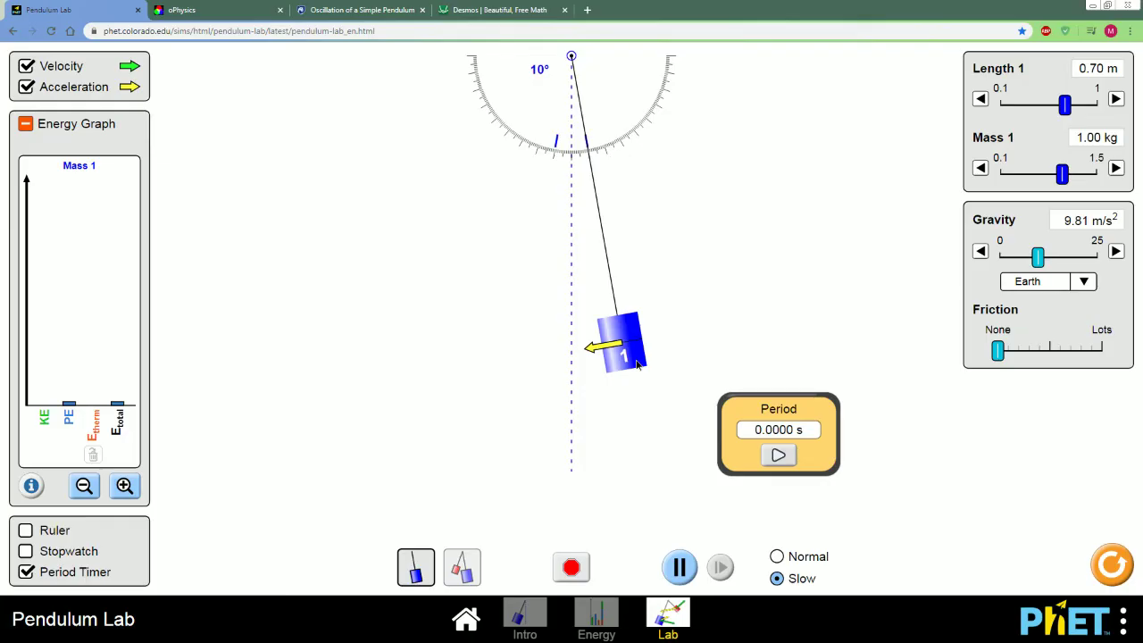
pyautogui.moveTo(637, 365); pyautogui.dragTo(824, 103)
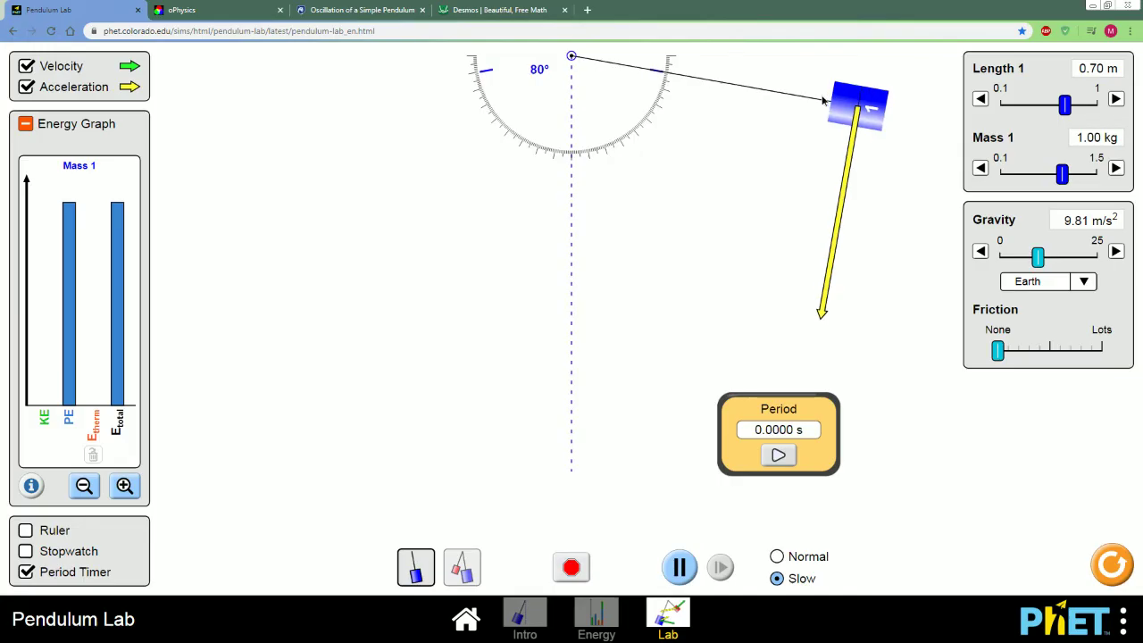
pyautogui.moveTo(822, 101); pyautogui.dragTo(733, 333)
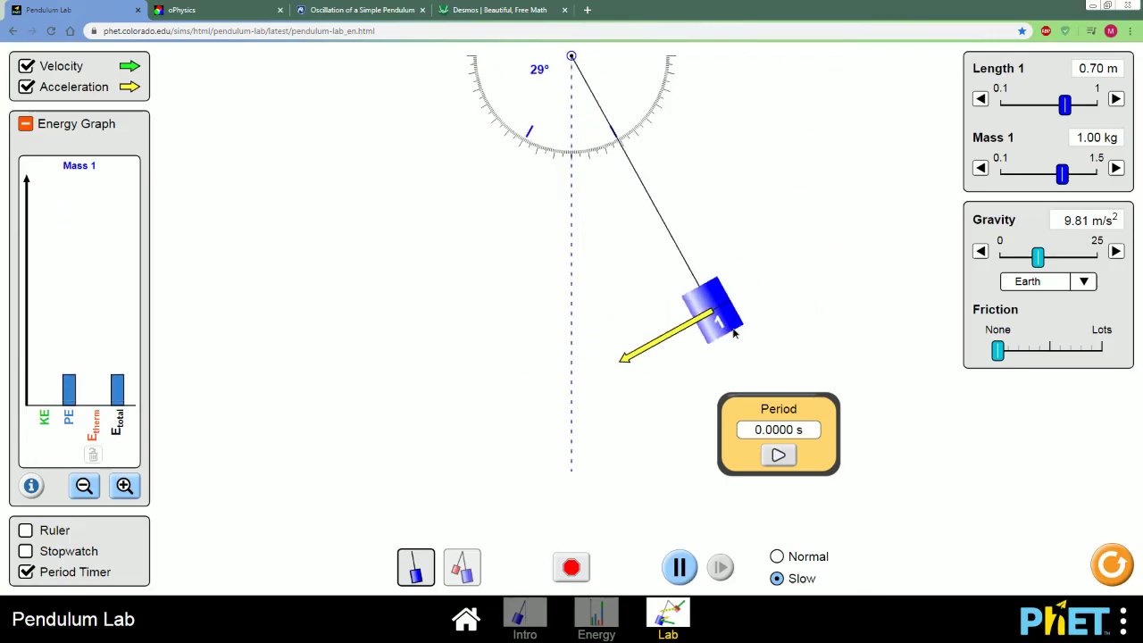
pyautogui.moveTo(734, 333); pyautogui.dragTo(785, 279)
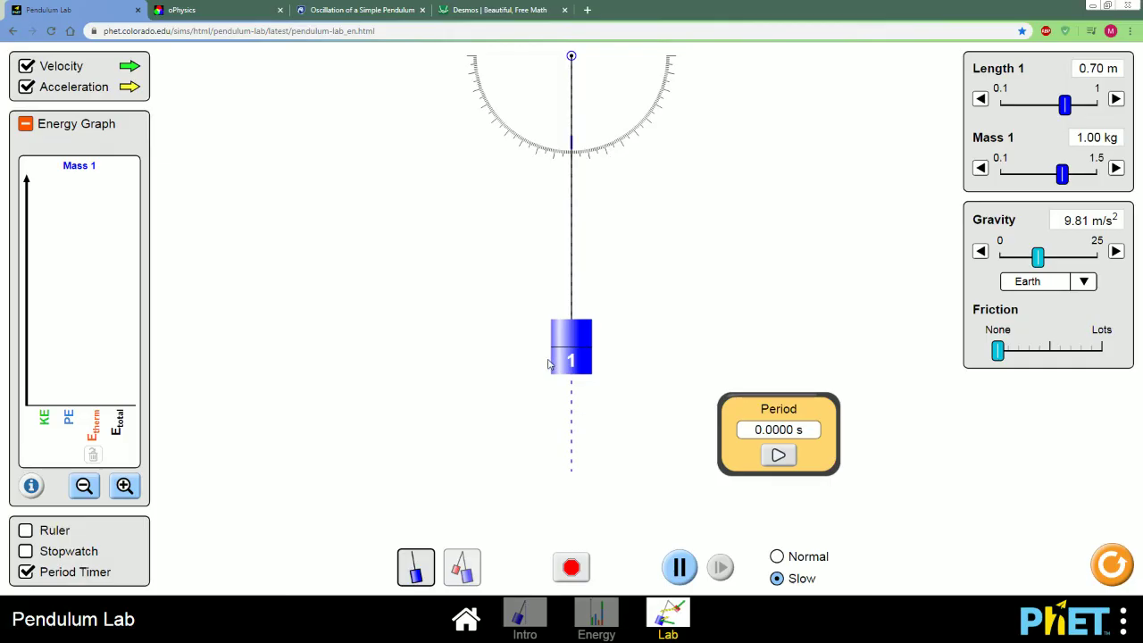
pyautogui.moveTo(567, 357); pyautogui.dragTo(674, 348)
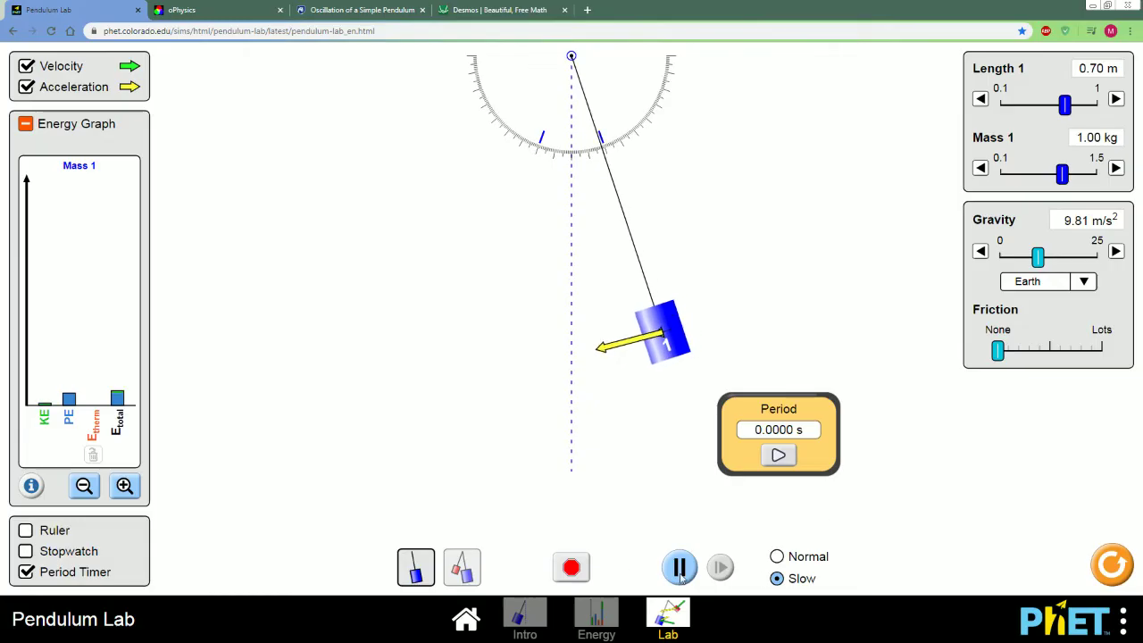
# At Normal speed, swing the pendulum from about 40° and then 71°, then switch to oPhysics
pyautogui.click(776, 556)
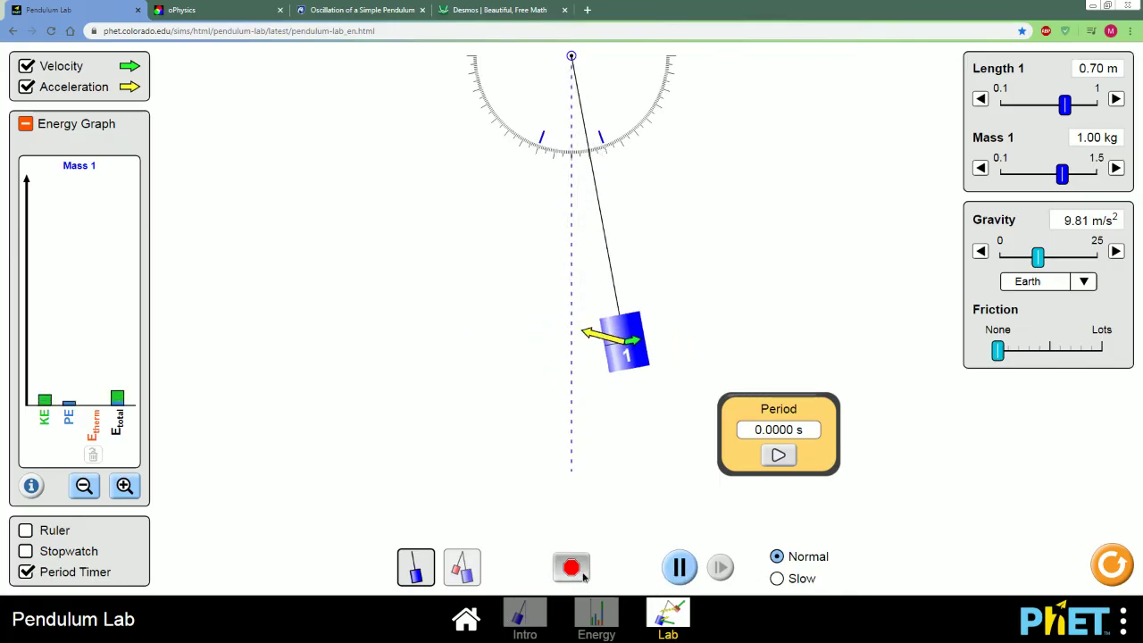
pyautogui.moveTo(584, 343); pyautogui.dragTo(780, 302)
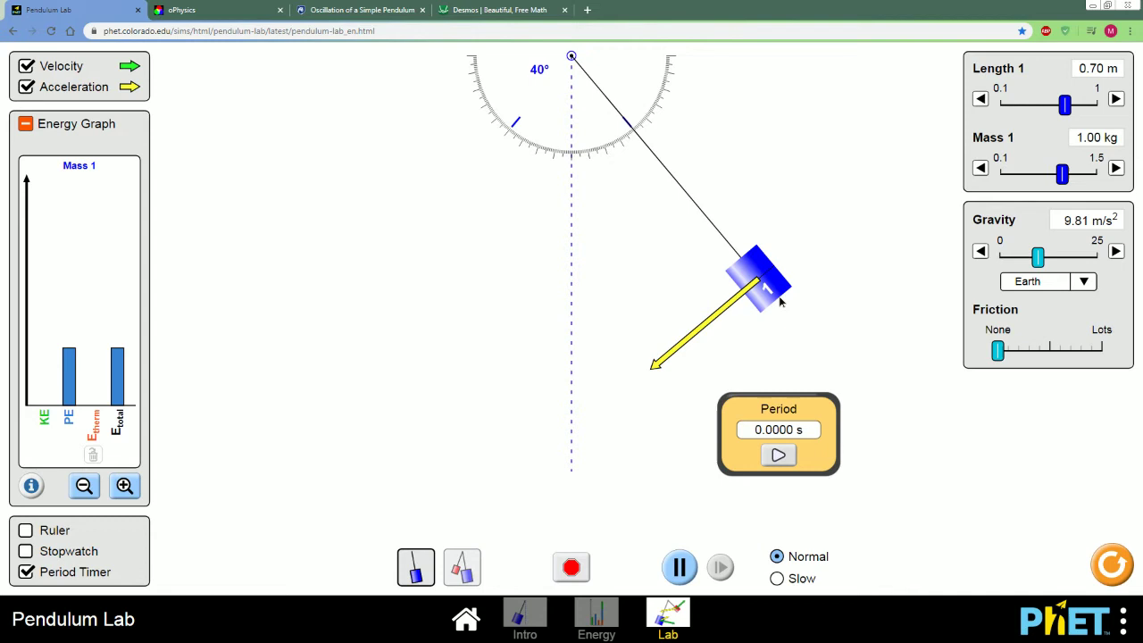
pyautogui.moveTo(779, 301); pyautogui.dragTo(780, 305)
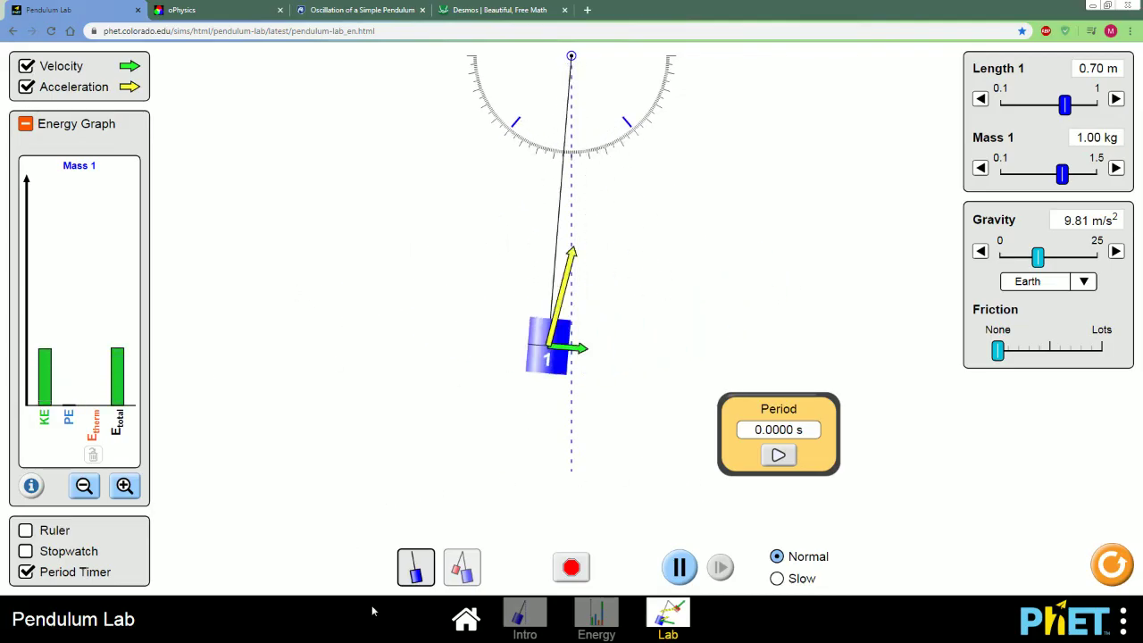
pyautogui.click(679, 566)
pyautogui.moveTo(755, 294); pyautogui.dragTo(816, 157)
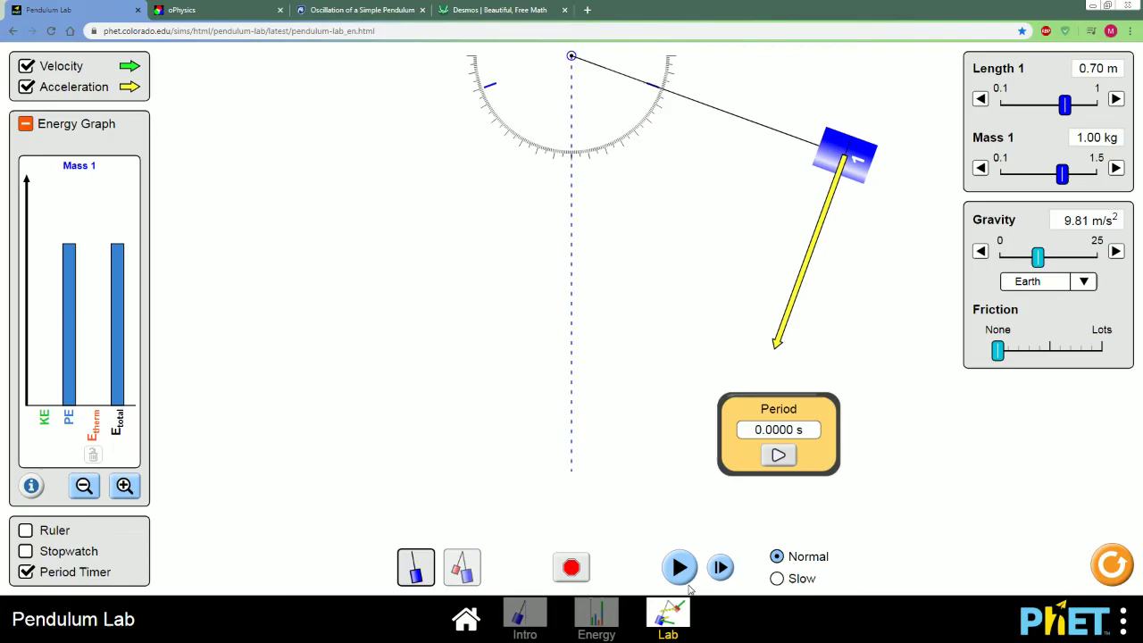
pyautogui.click(676, 573)
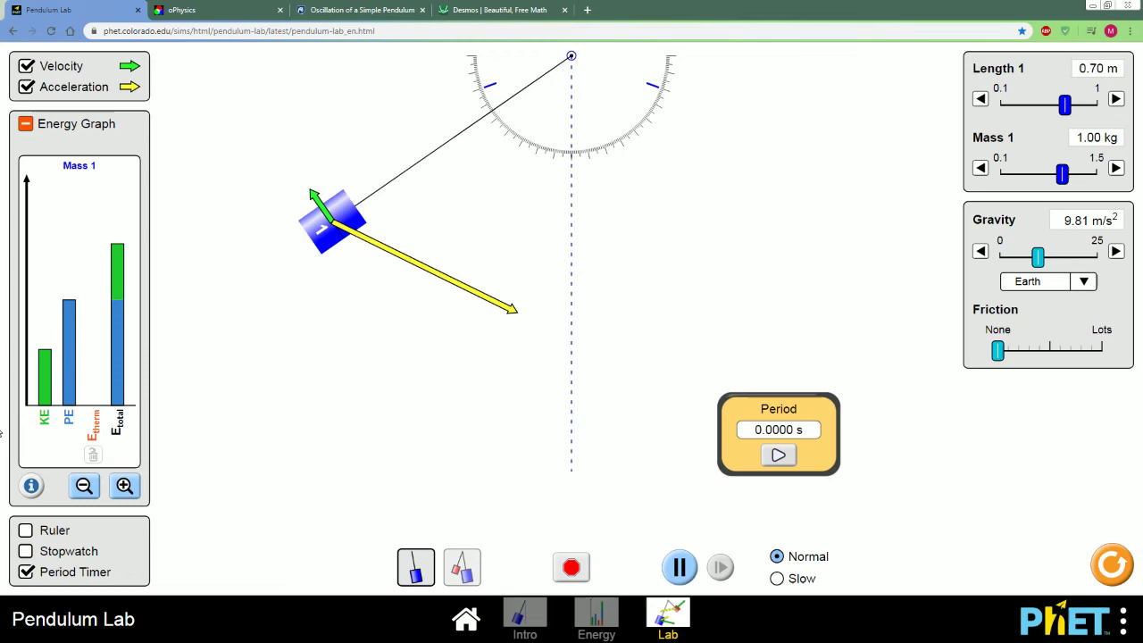
pyautogui.hotkey('alt', 'k')
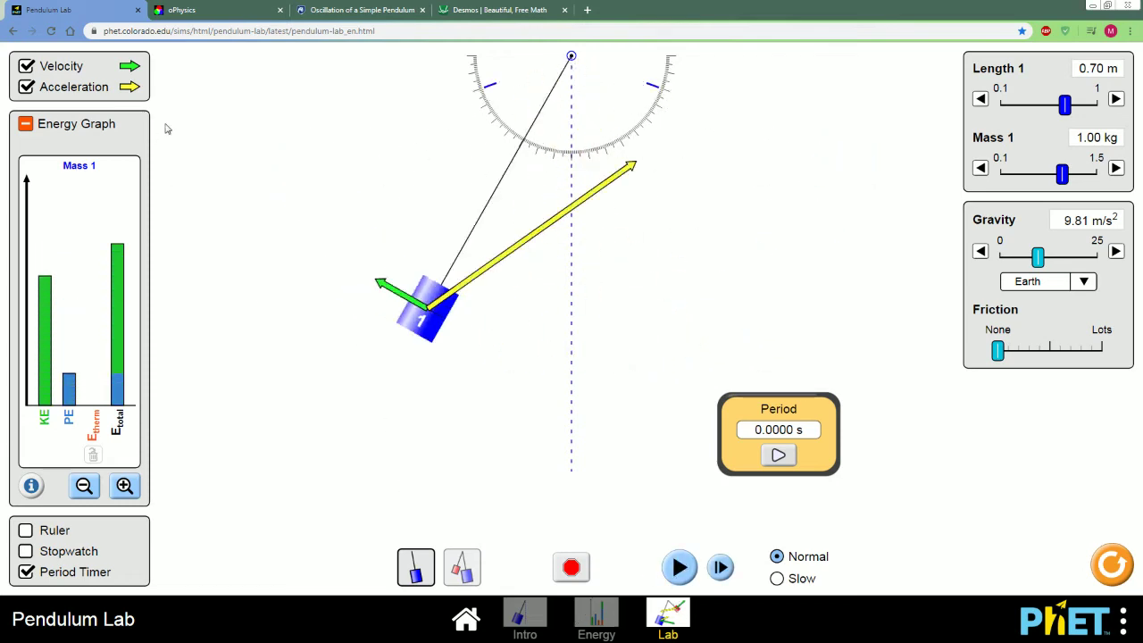
pyautogui.click(188, 13)
# Advance the oPhysics SHM tutorial to the x = Acos(ωt) cosine graph page
pyautogui.scroll(-1, 451, 272)
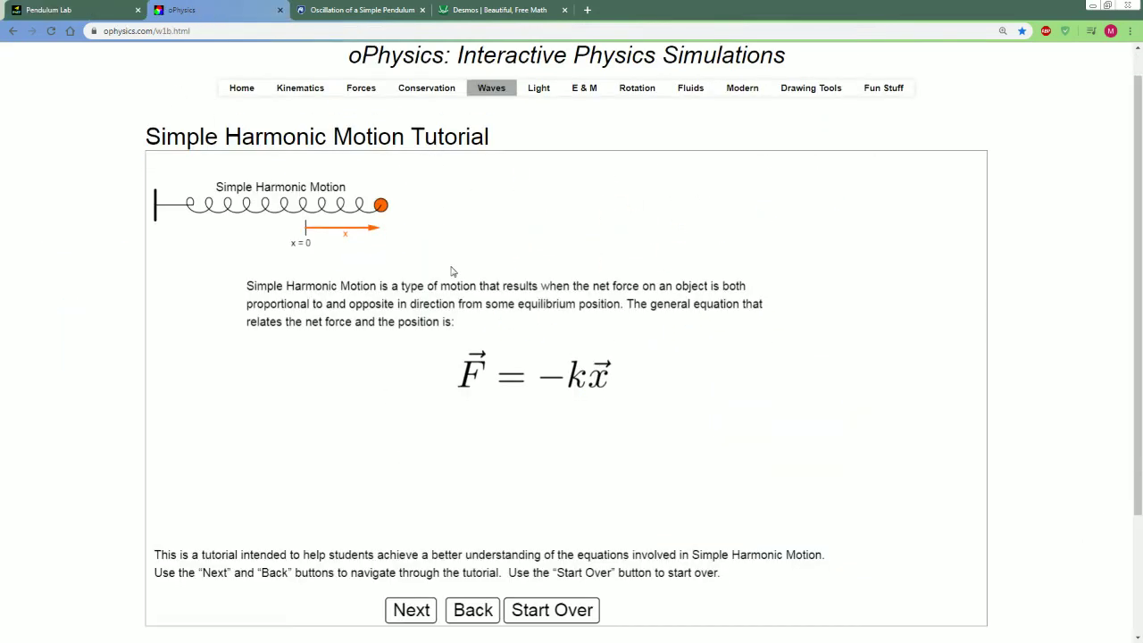
pyautogui.click(424, 591)
pyautogui.click(424, 590)
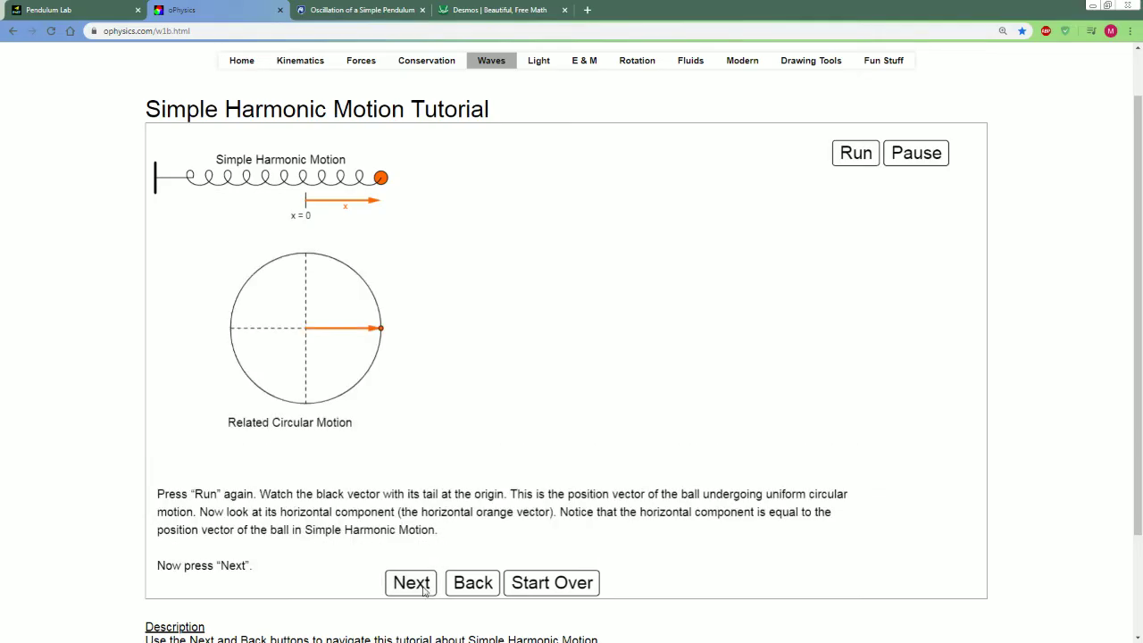
pyautogui.click(424, 590)
pyautogui.click(424, 590)
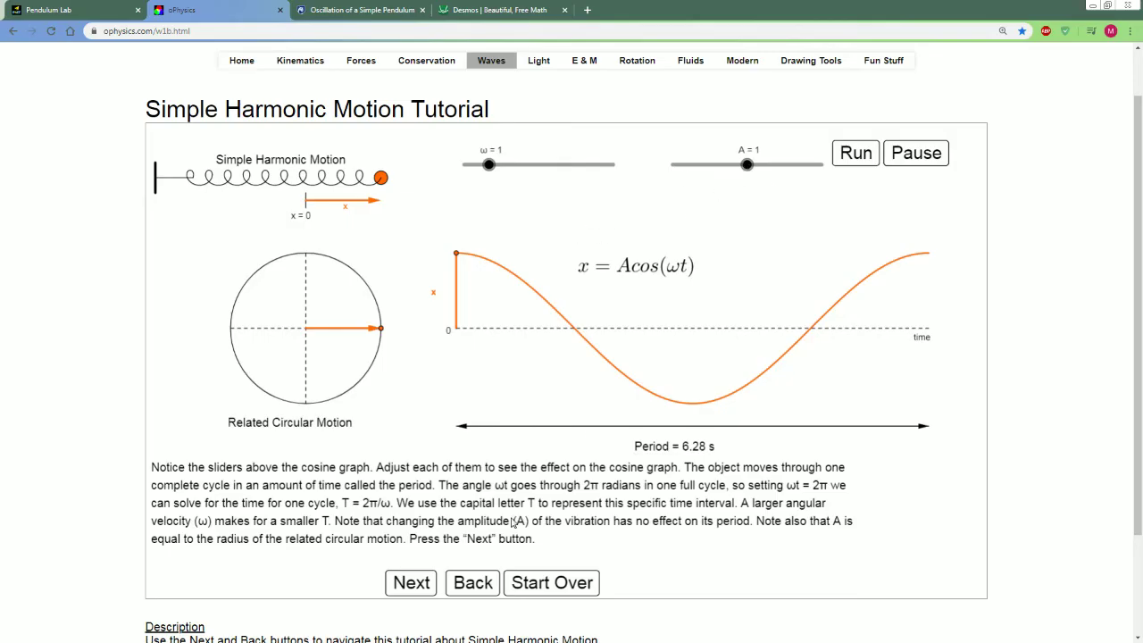
# Run the animation, raise amplitude A then lower it to 0.8, and rerun before opening the pendulum page
pyautogui.click(862, 163)
pyautogui.moveTo(755, 171); pyautogui.dragTo(805, 166)
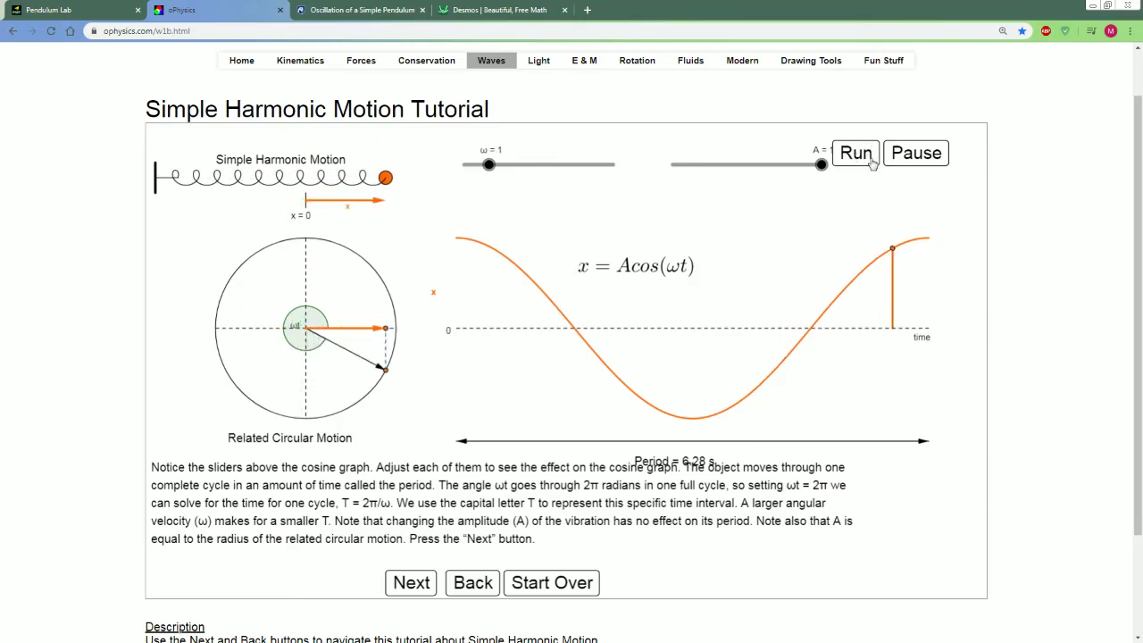
pyautogui.moveTo(818, 170); pyautogui.dragTo(639, 172)
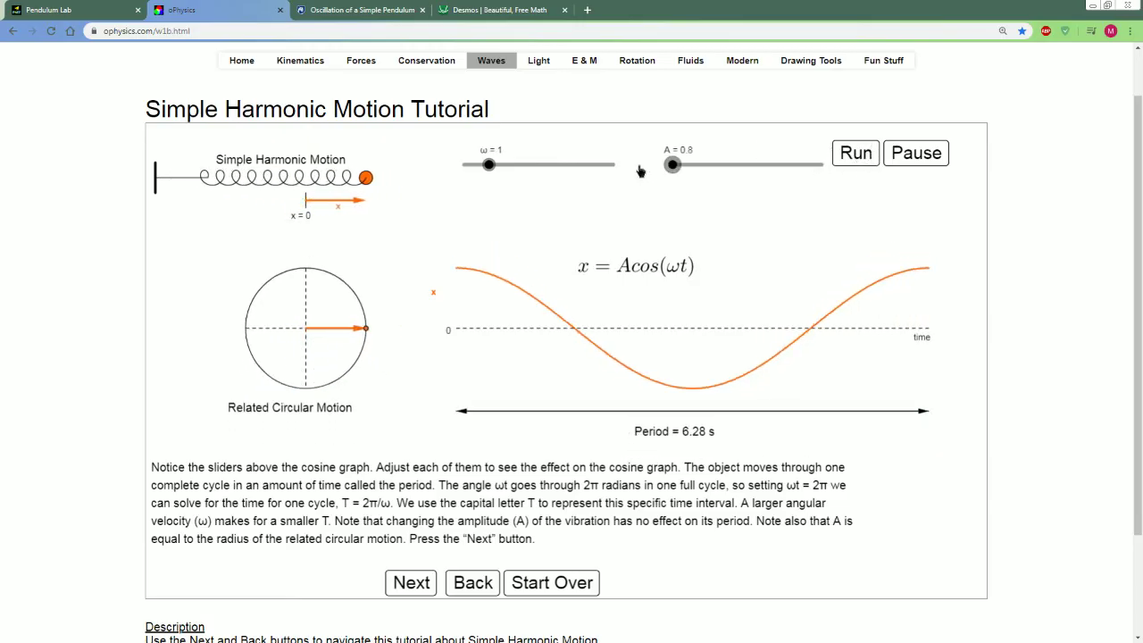
pyautogui.click(855, 155)
pyautogui.click(339, 8)
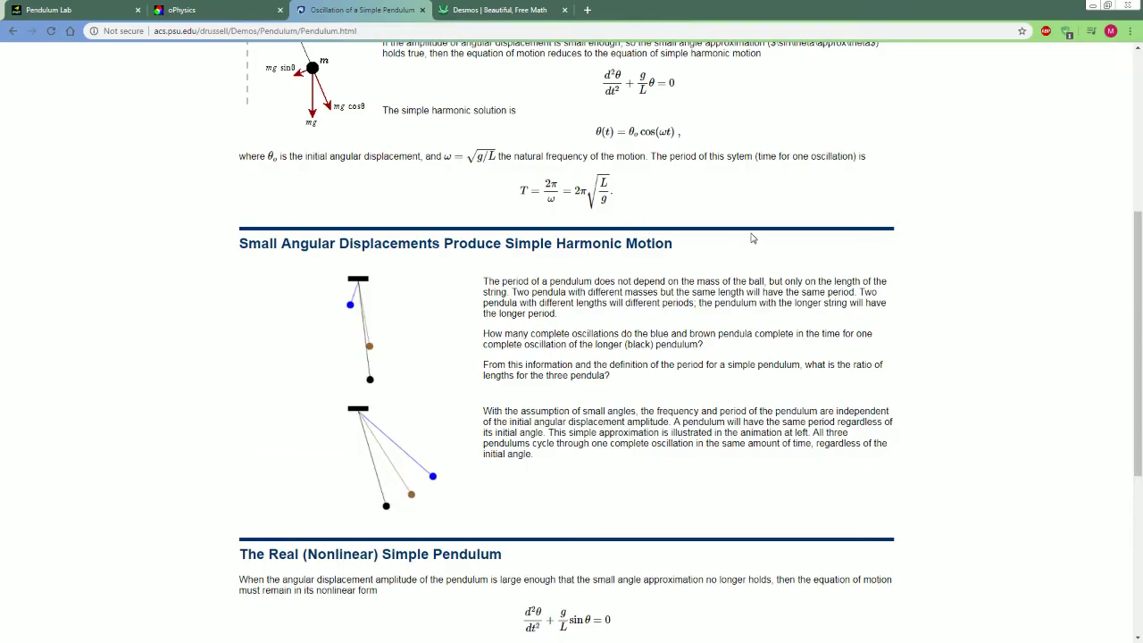
# Scroll through the pendulum page's equation and small-angle approximation sections
pyautogui.scroll(2, 775, 221)
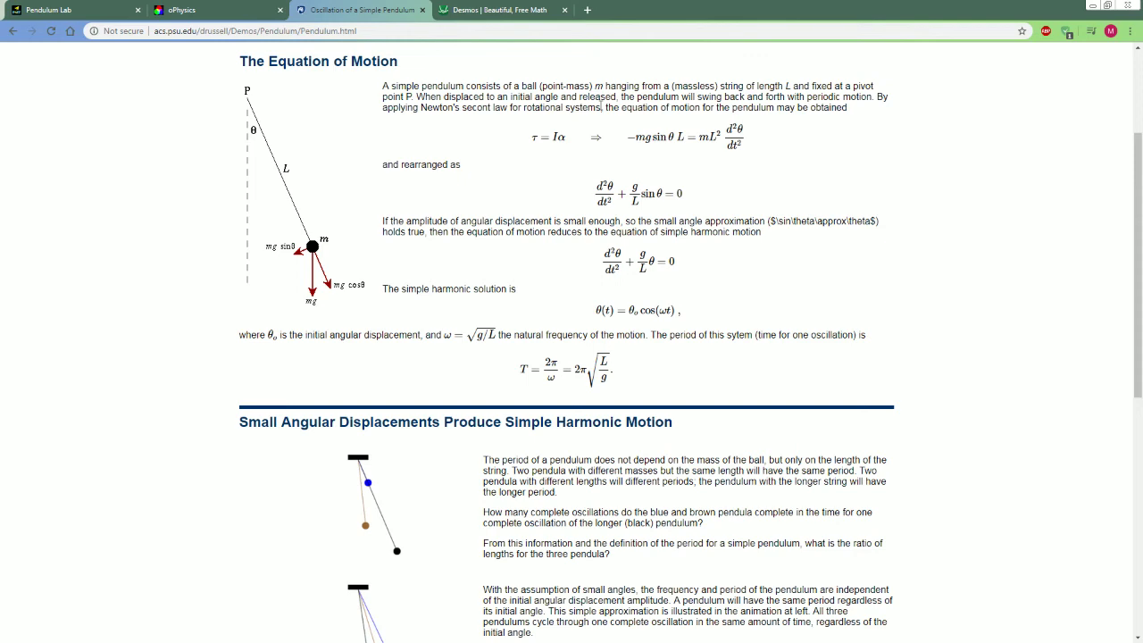
pyautogui.scroll(-2, 513, 209)
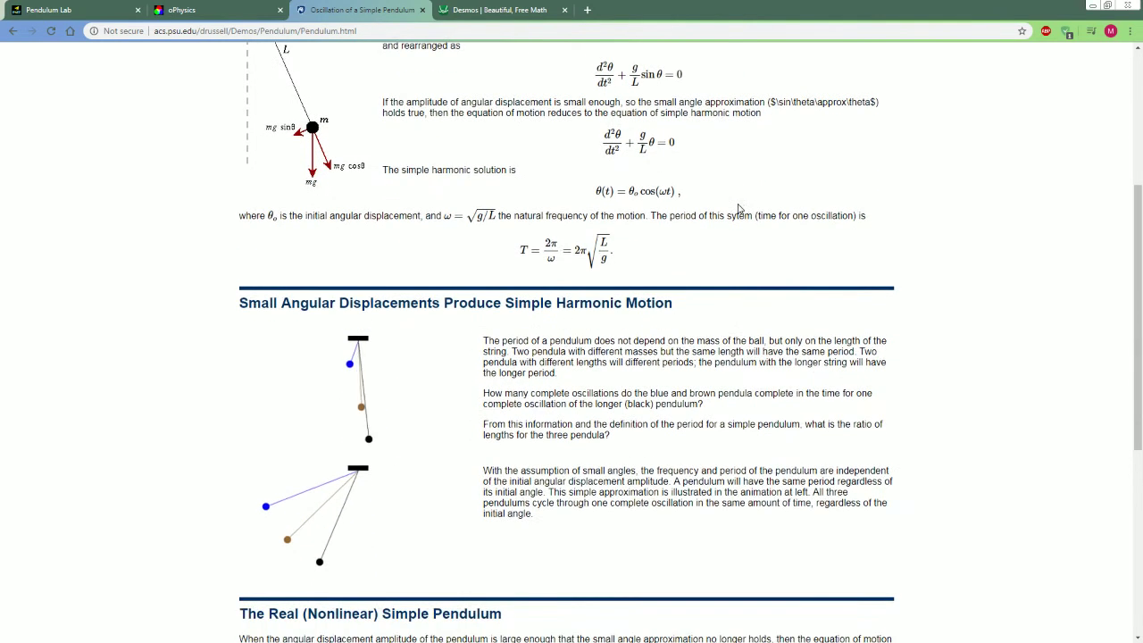
pyautogui.scroll(-1, 566, 184)
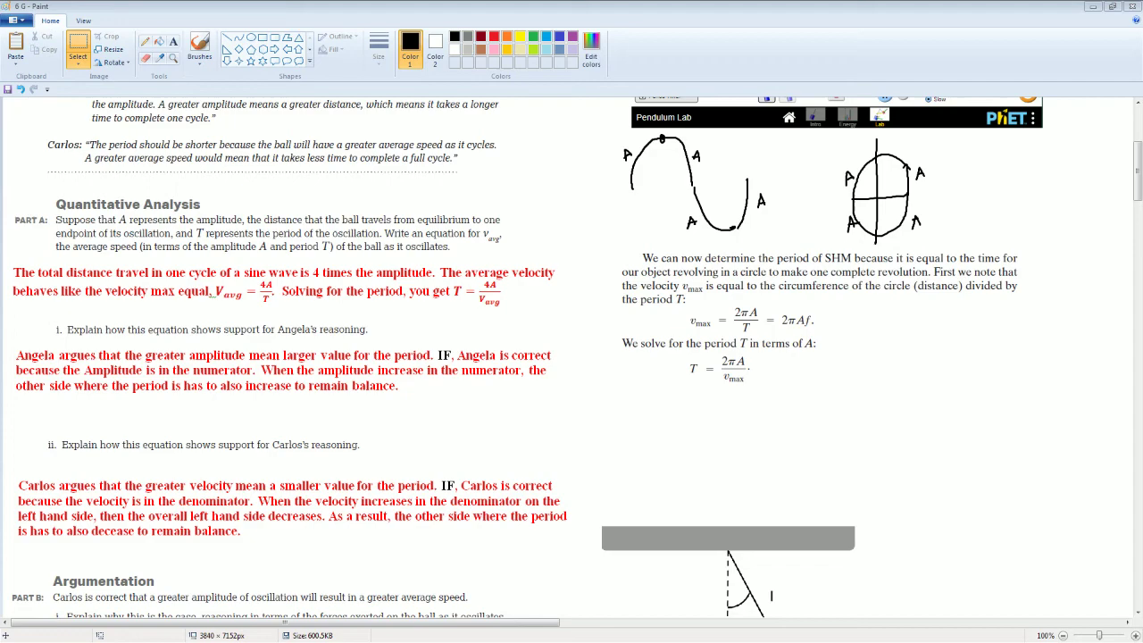
# Make trial selections near Part C and the pasted webpage, then clear them
pyautogui.scroll(-10, 561, 435)
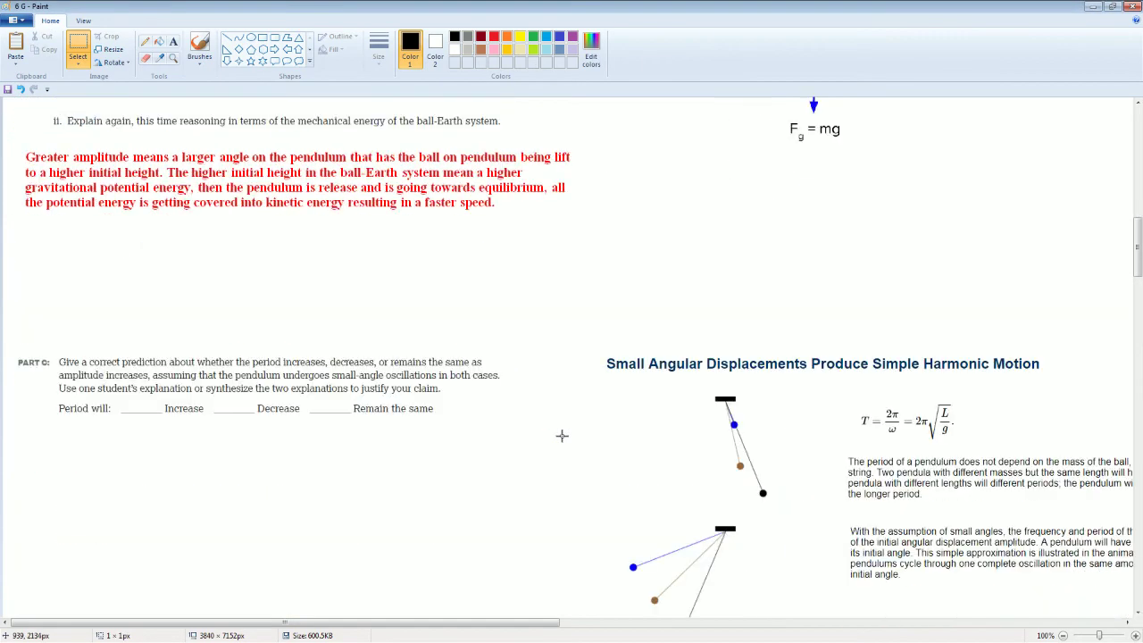
pyautogui.scroll(-4, 681, 411)
pyautogui.scroll(4, 806, 288)
pyautogui.moveTo(338, 374); pyautogui.dragTo(469, 380)
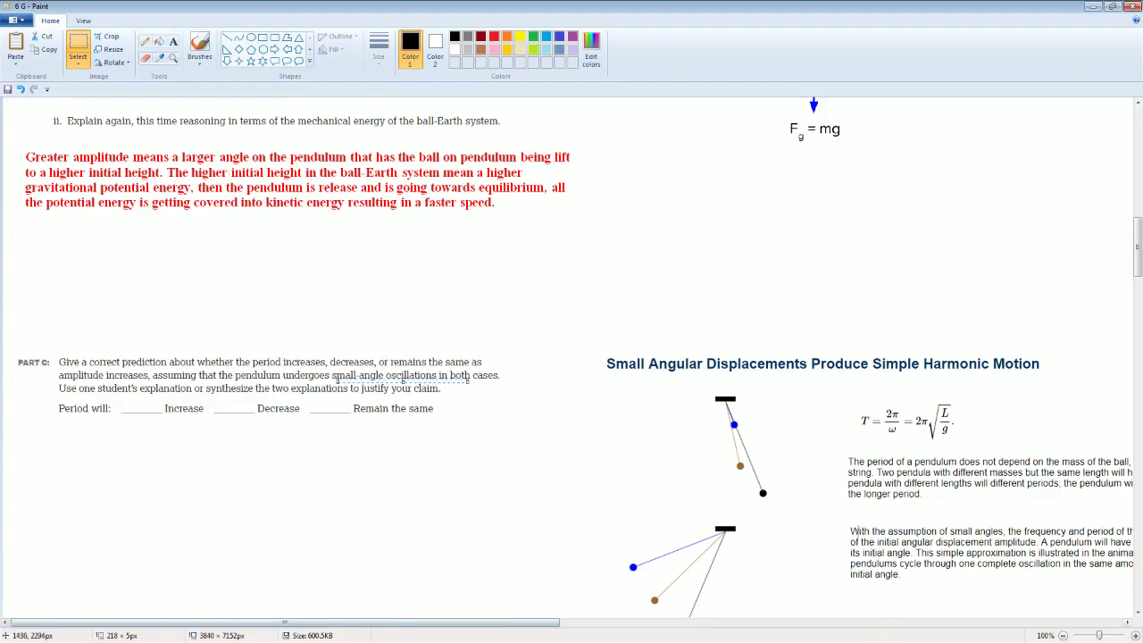
pyautogui.scroll(-3, 404, 607)
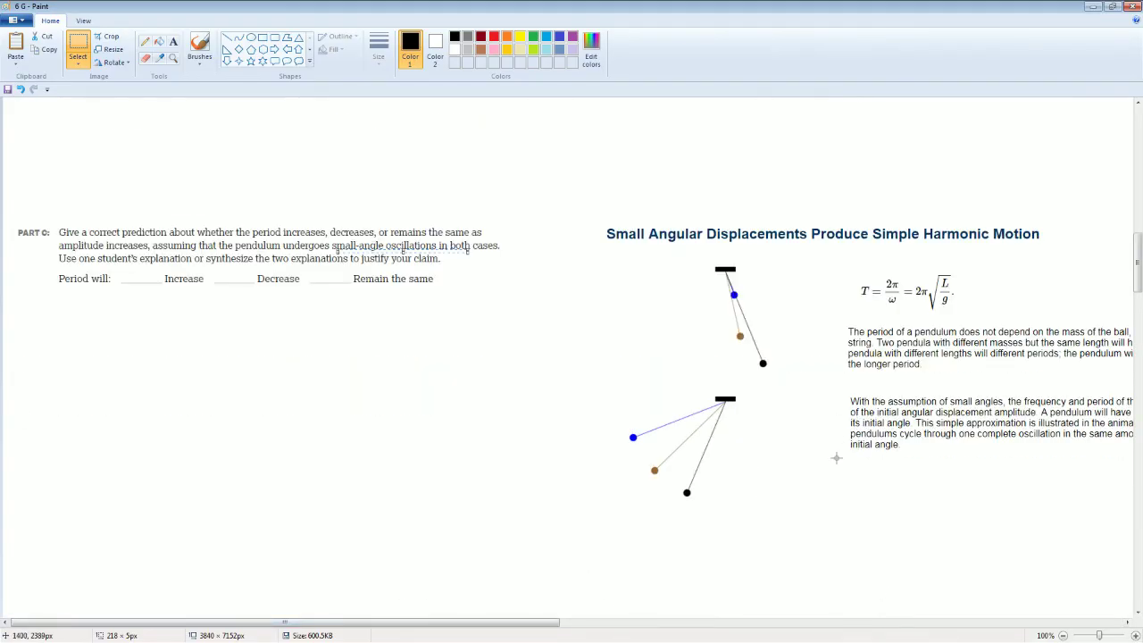
pyautogui.moveTo(408, 623); pyautogui.dragTo(564, 635)
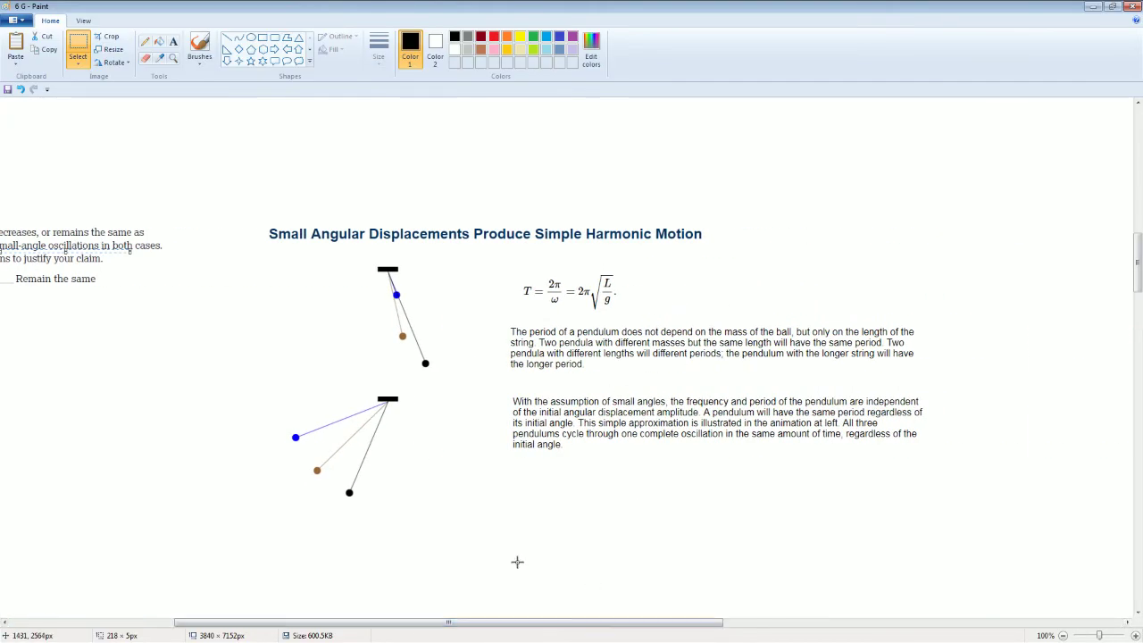
pyautogui.click(77, 49)
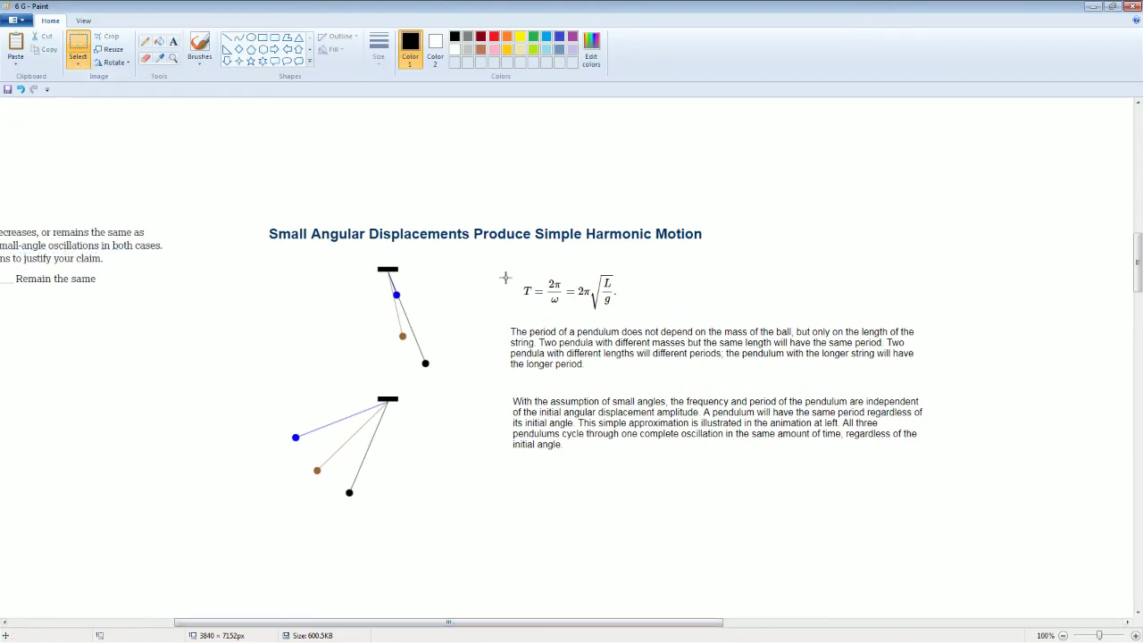
# Select the small-angle assumption paragraph and move it beneath the Part C question
pyautogui.moveTo(504, 278); pyautogui.dragTo(859, 384)
pyautogui.click(697, 449)
pyautogui.moveTo(502, 378); pyautogui.dragTo(1004, 465)
pyautogui.moveTo(910, 431); pyautogui.dragTo(228, 382)
pyautogui.moveTo(352, 623); pyautogui.dragTo(84, 601)
pyautogui.moveTo(299, 375); pyautogui.dragTo(173, 342)
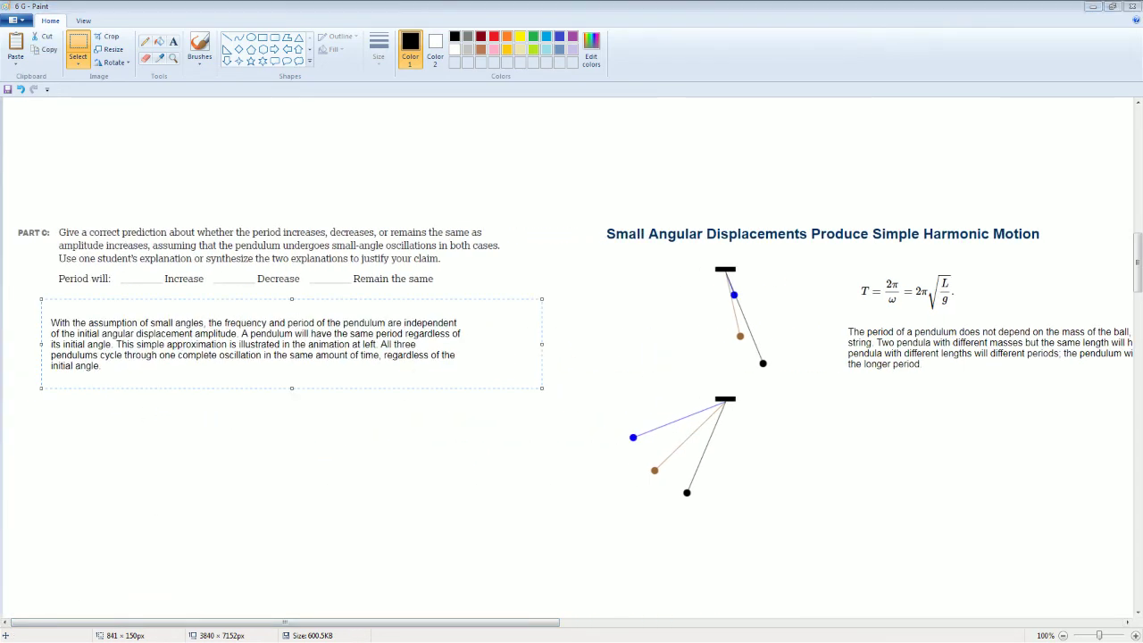
pyautogui.press('Escape')
pyautogui.scroll(3, 571, 357)
pyautogui.click(257, 334)
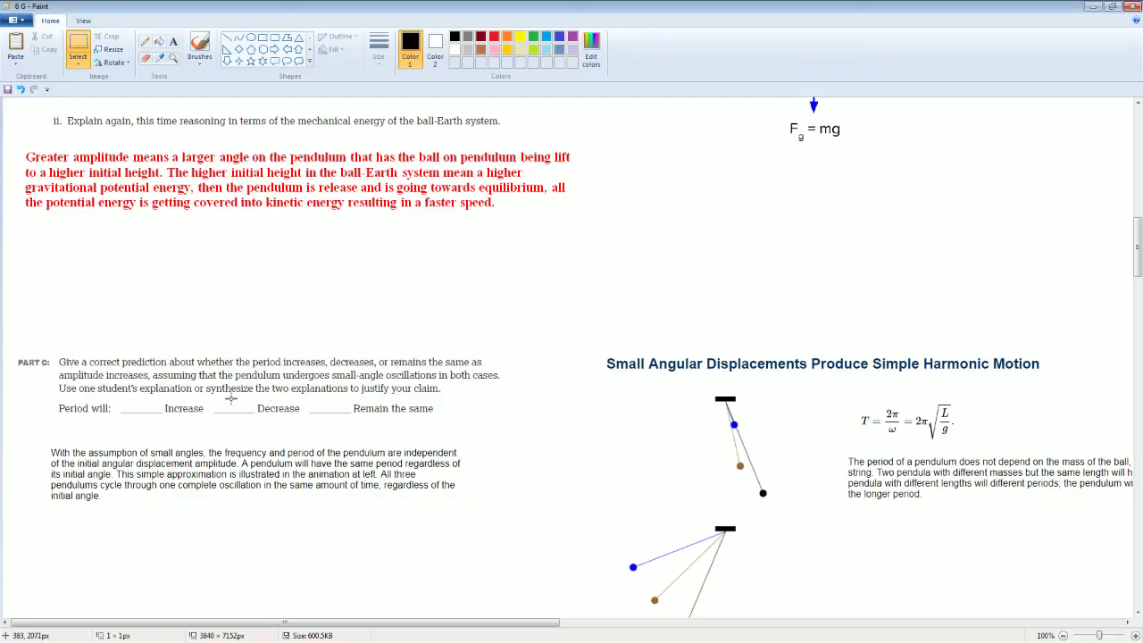
# Draw a red brush X on the blank before 'Remain the same' for Part C
pyautogui.click(494, 38)
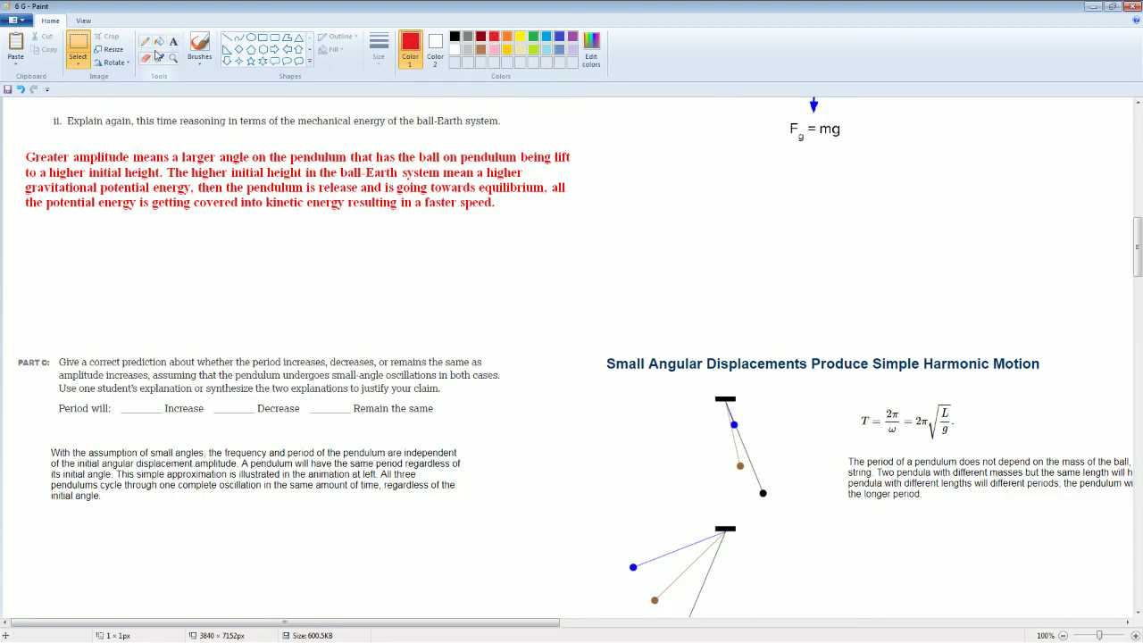
pyautogui.click(199, 45)
pyautogui.moveTo(340, 397)
pyautogui.mouseDown()
pyautogui.moveTo(325, 413)
pyautogui.moveTo(332, 406)
pyautogui.mouseUp()
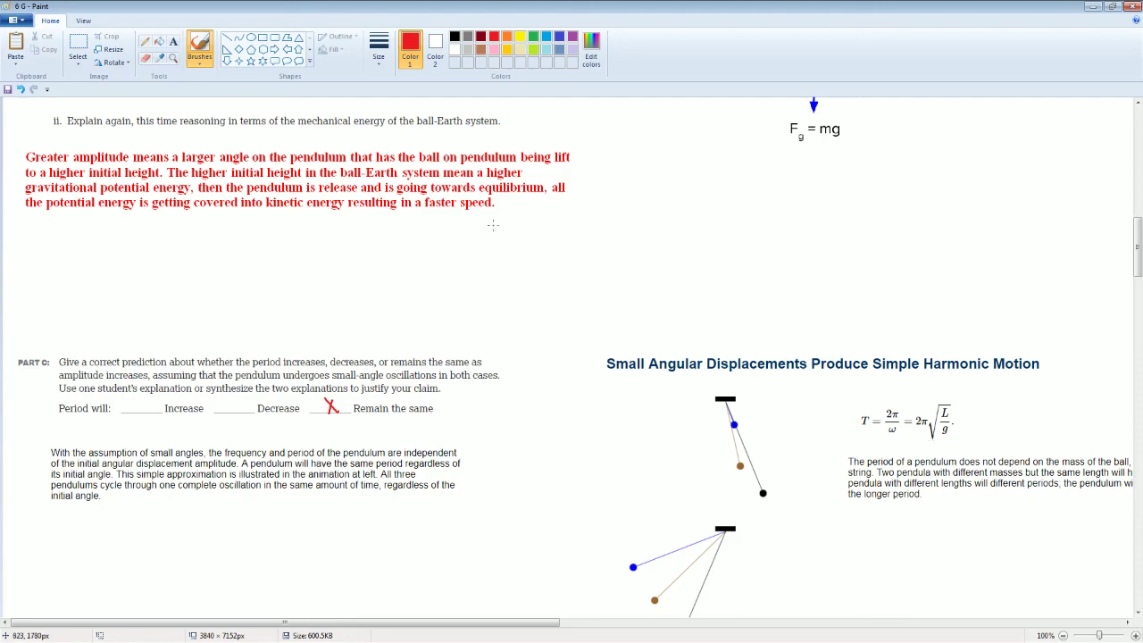
pyautogui.scroll(10, 630, 326)
pyautogui.scroll(5, 630, 326)
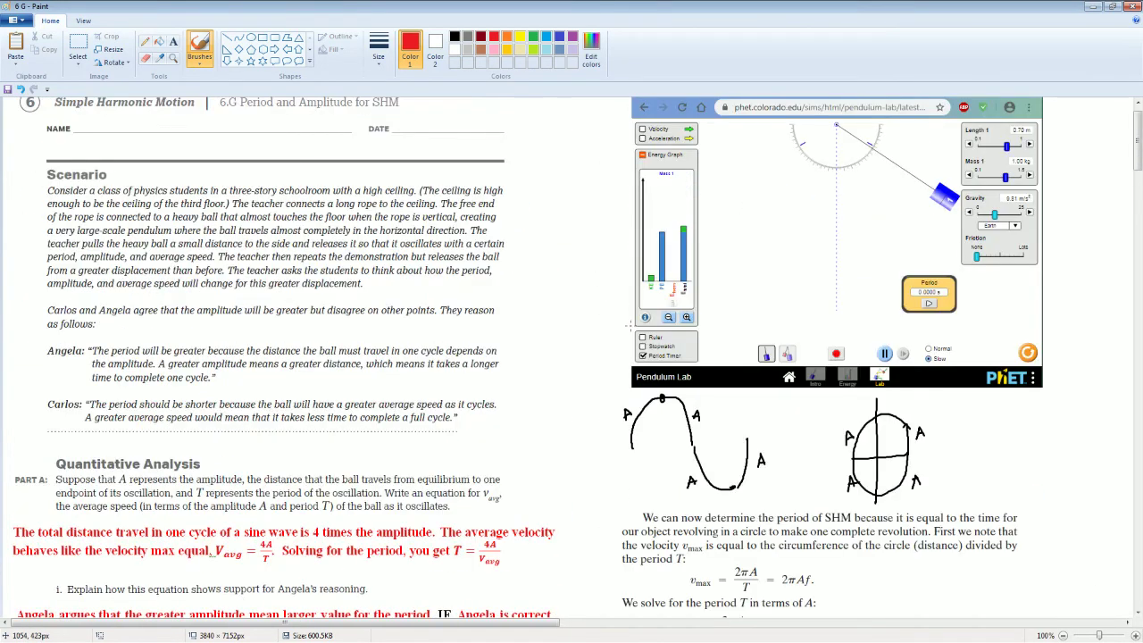